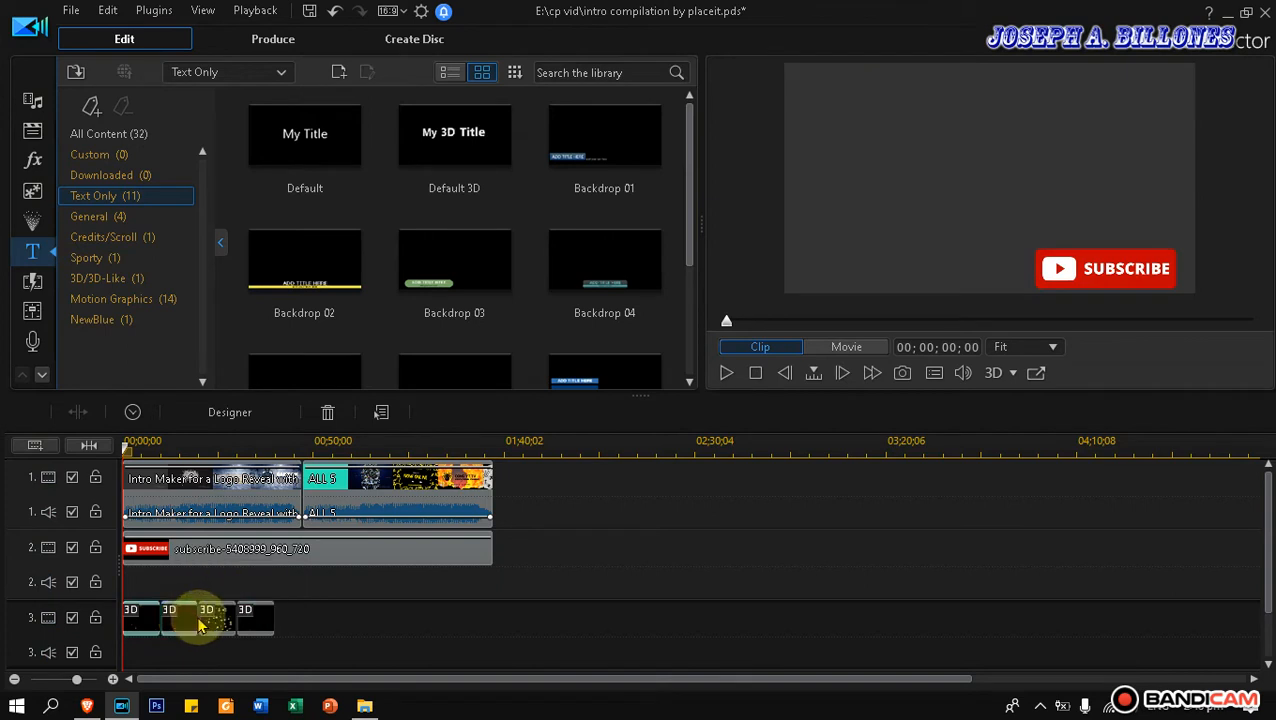
- Delete all four 3D title clips from the third video track
left_click(213, 626, "ctrl")
left_click(263, 628)
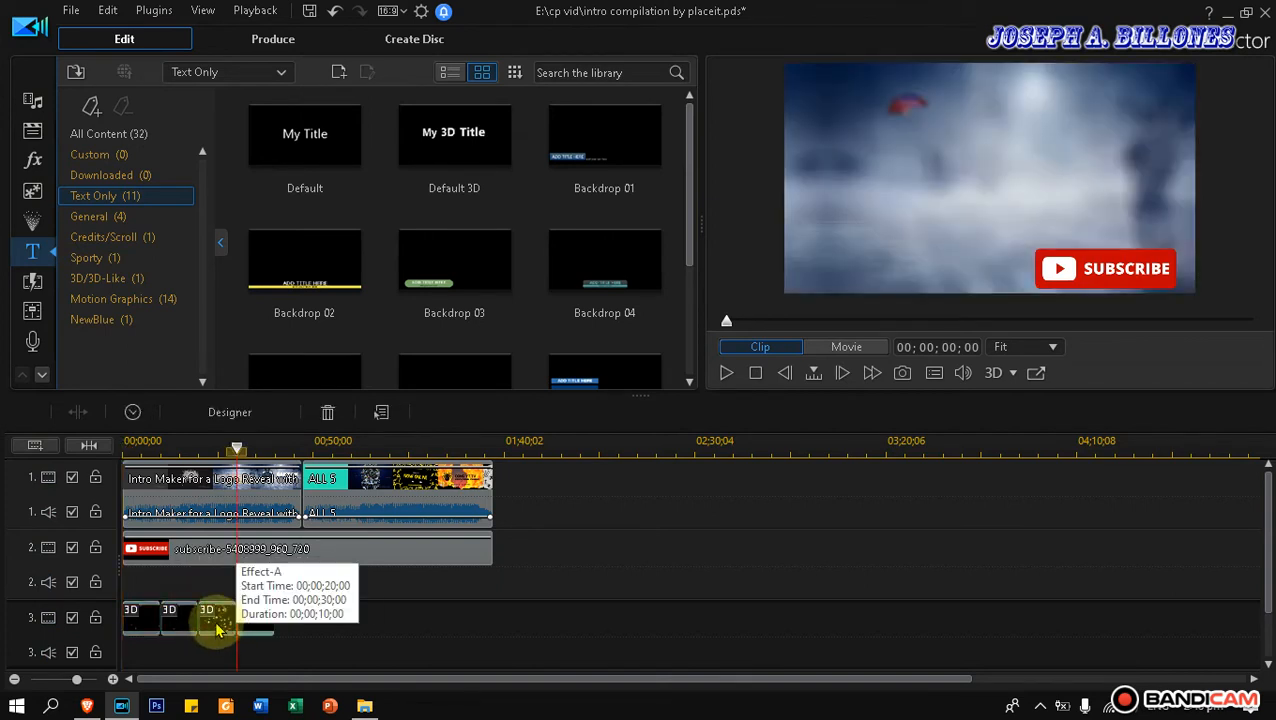
left_click(180, 626)
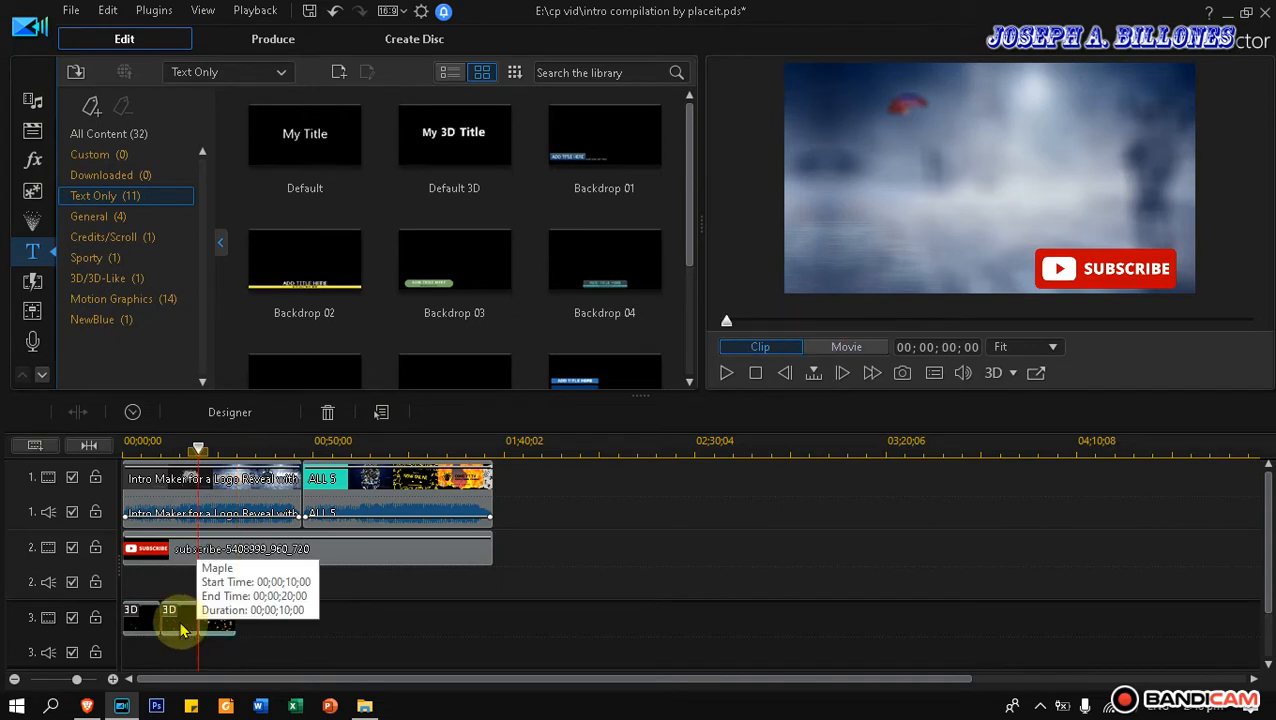
left_click(180, 628)
key("Delete")
left_click(141, 628)
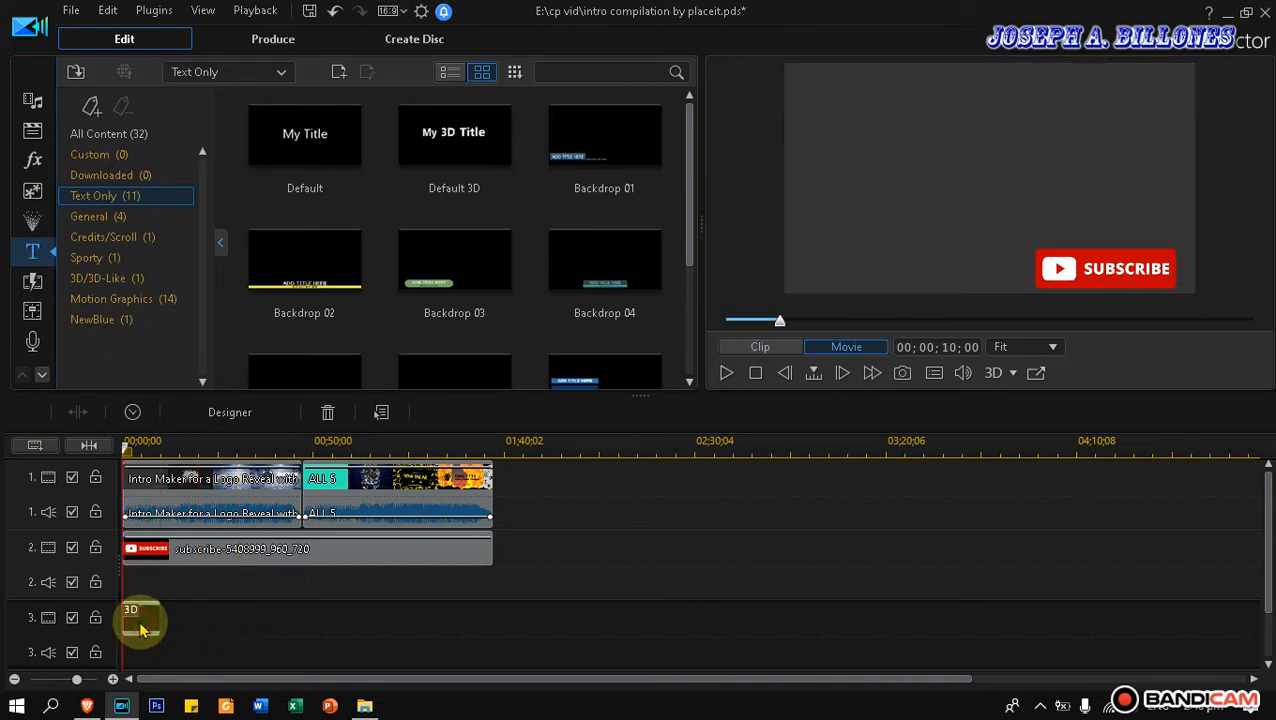
key("Delete")
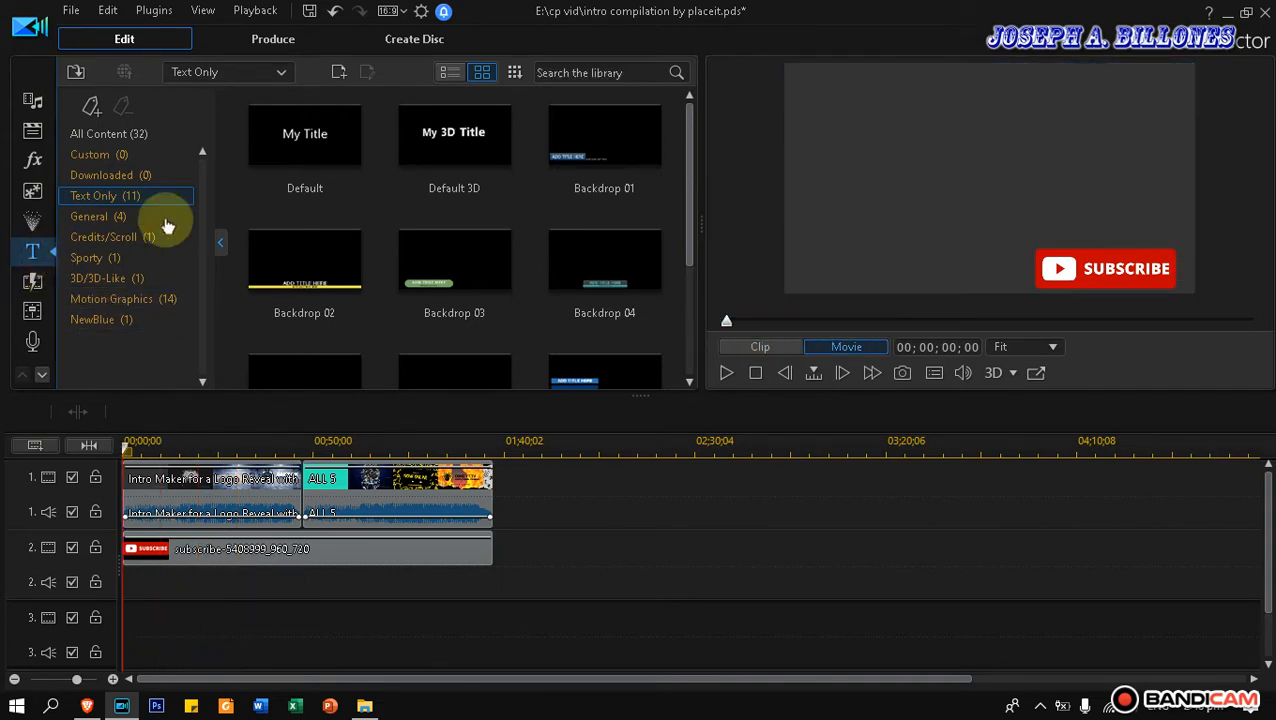
- Preview title templates in the Text Only, General and Credits/Scroll categories
left_click(336, 131)
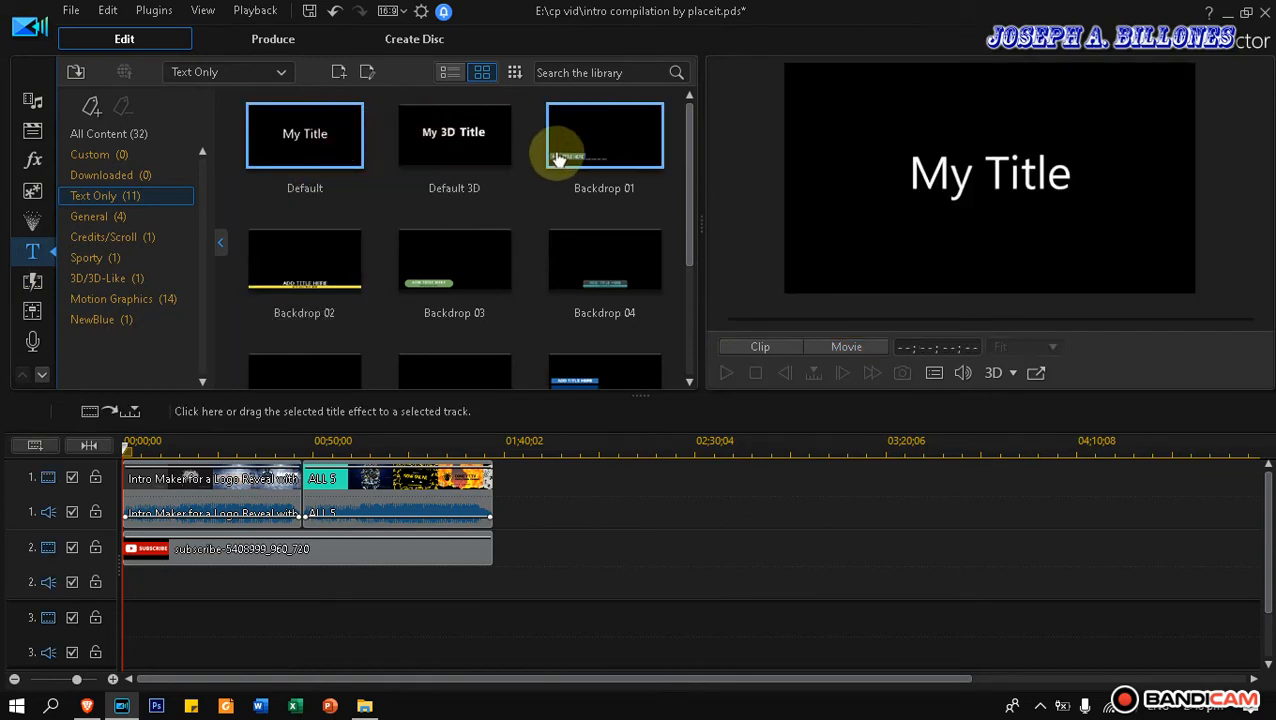
left_click(580, 152)
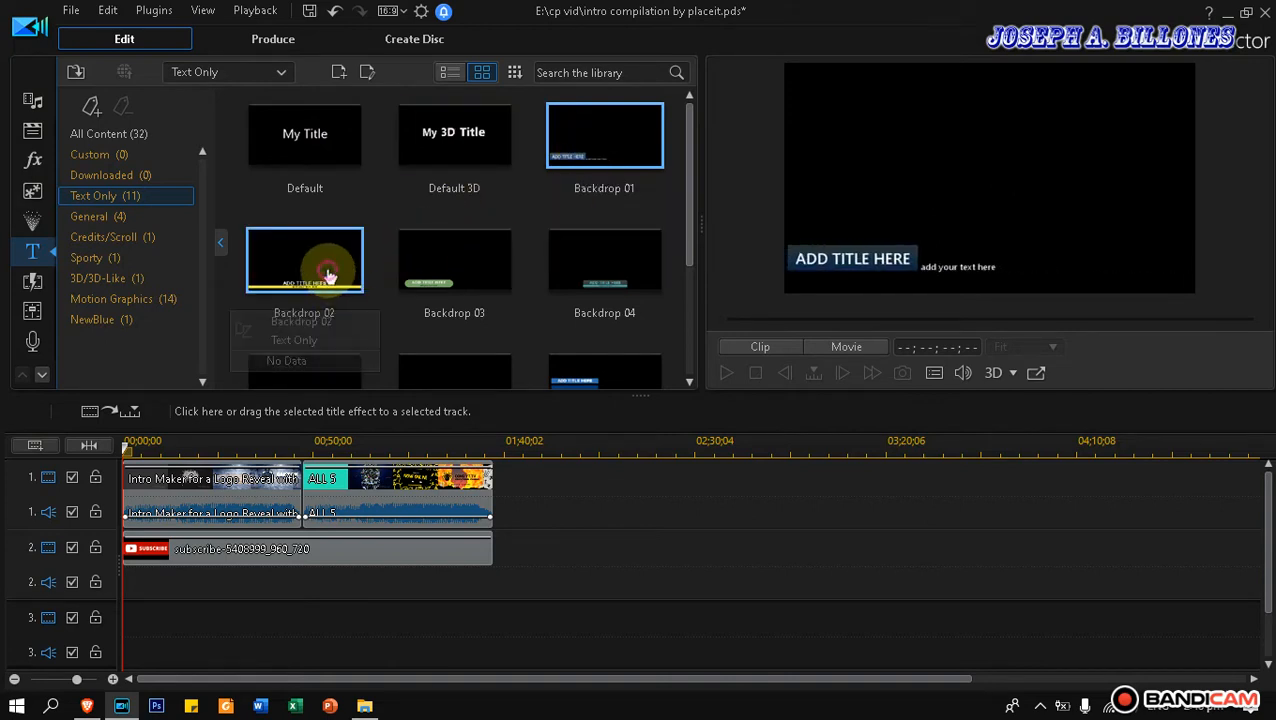
left_click(358, 265)
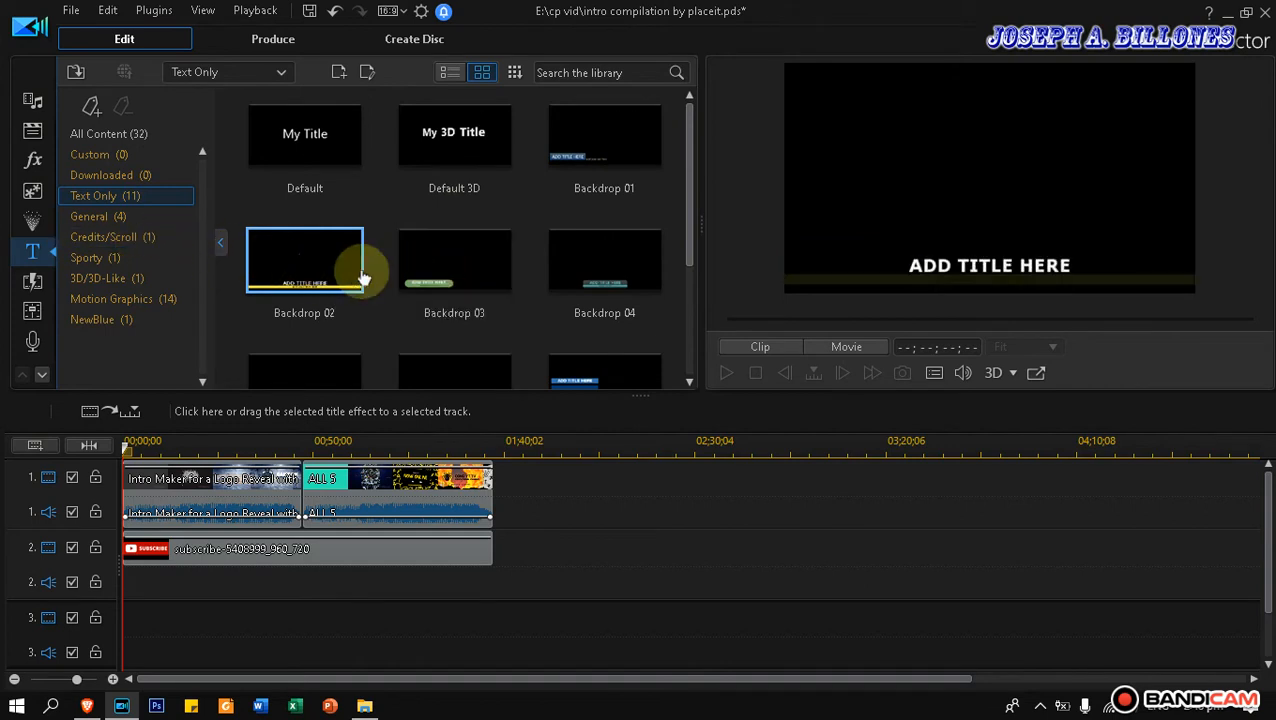
left_click(105, 217)
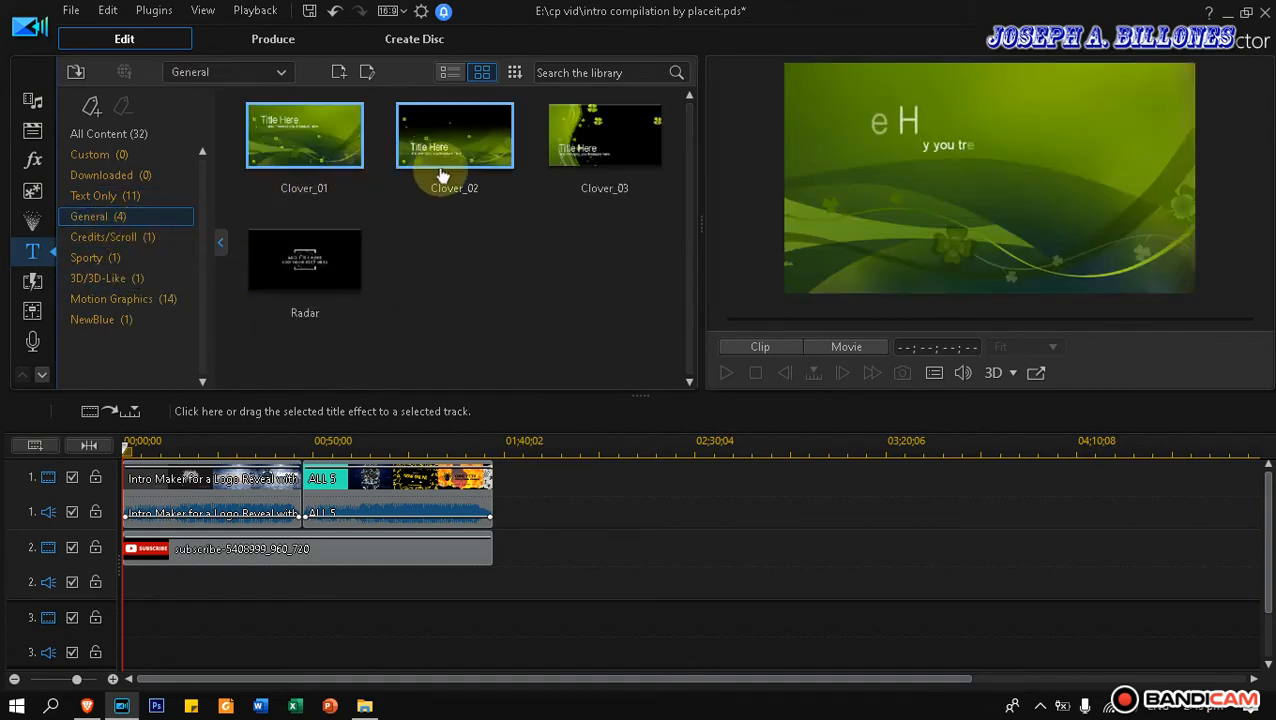
left_click(127, 243)
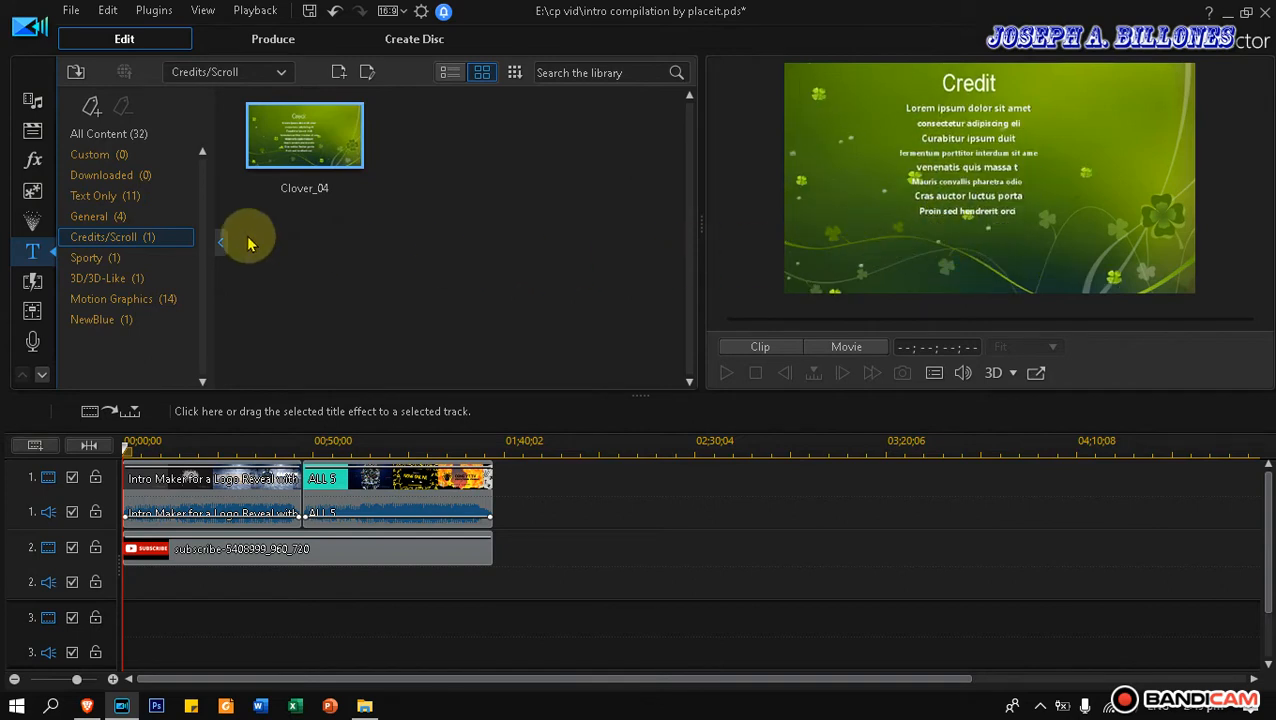
- Place the Sporty title Extreme 1 at the start of the third video track and open it in the Title Designer
left_click(103, 260)
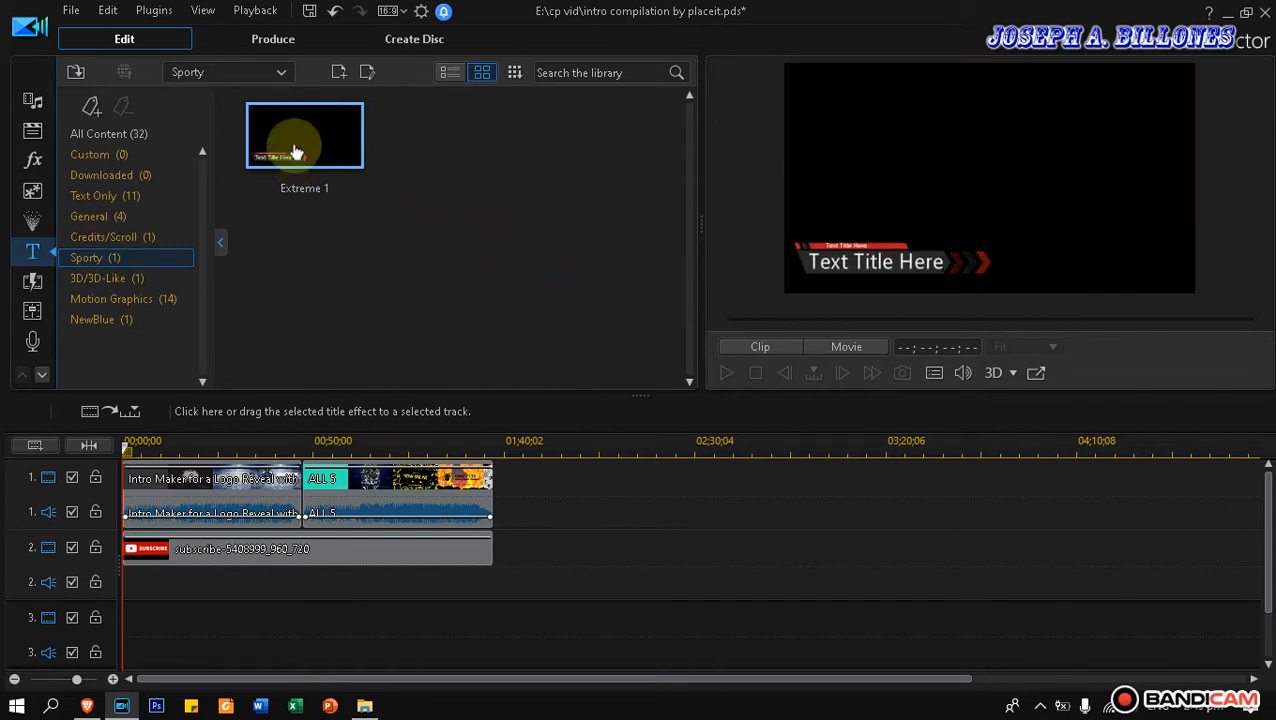
left_click_drag(302, 142, 120, 618)
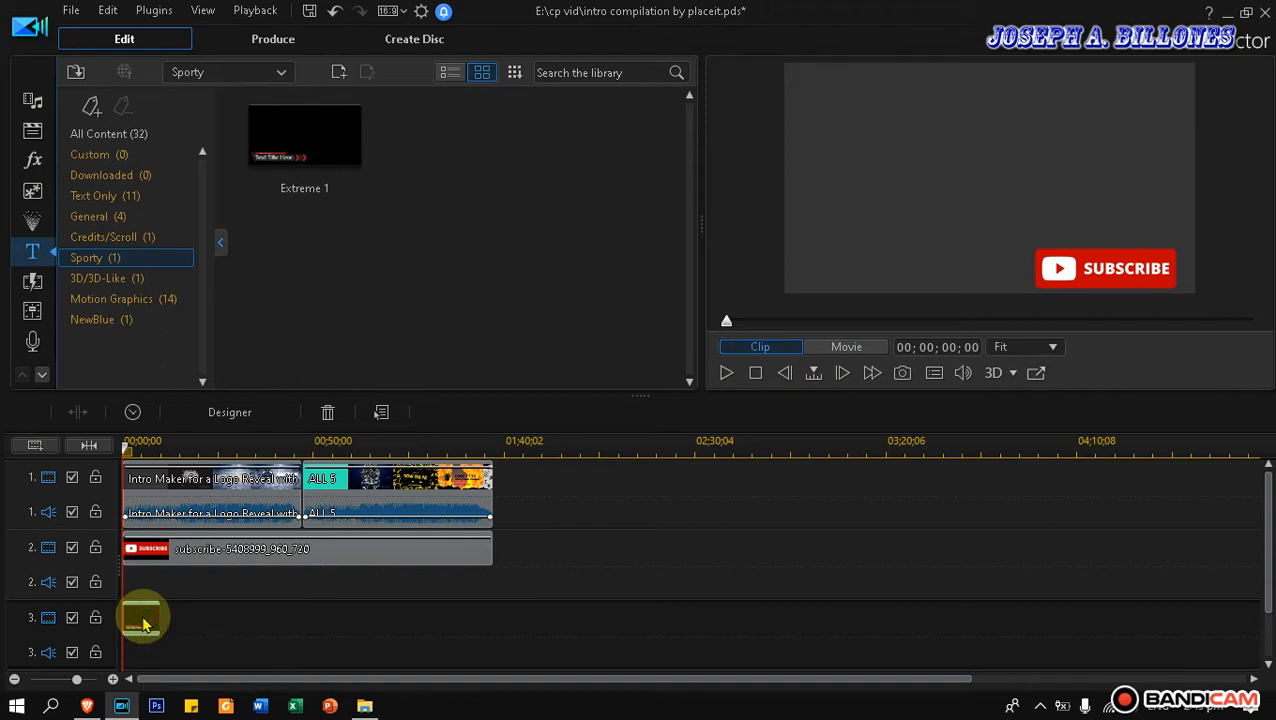
double_click(143, 625)
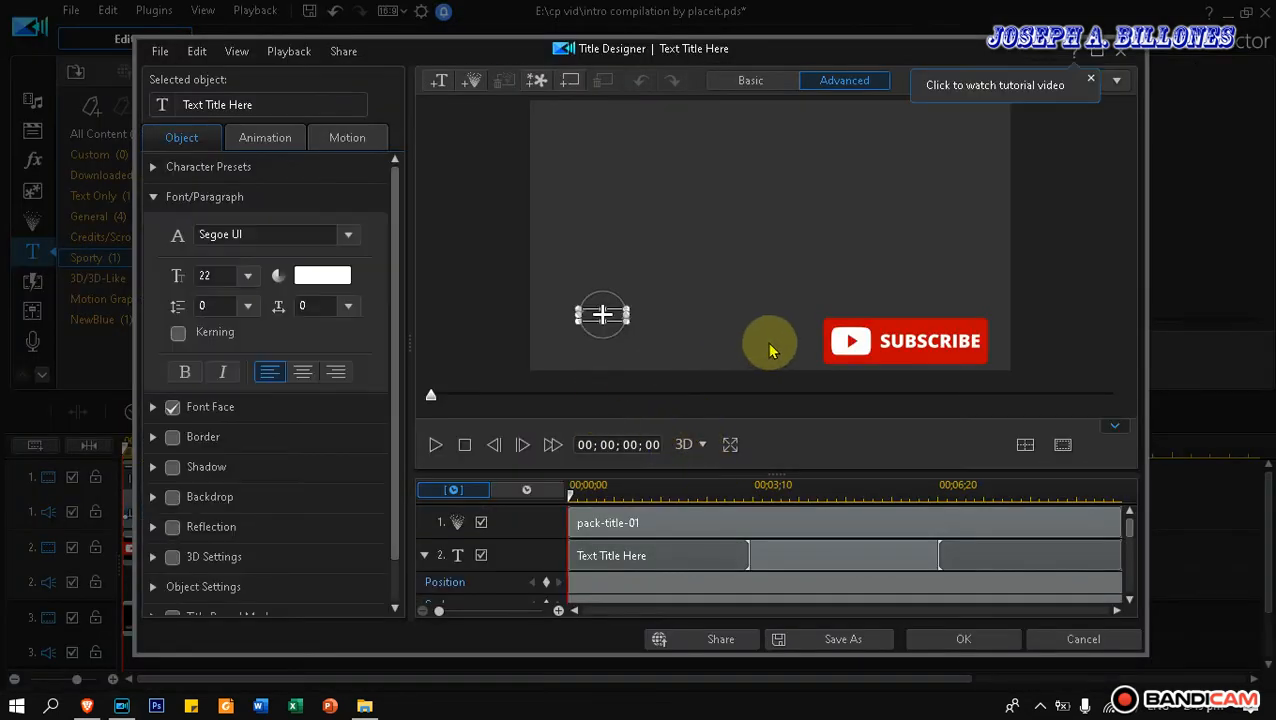
- Replace the large main title text with "DONG'YT TV"
left_click(620, 315)
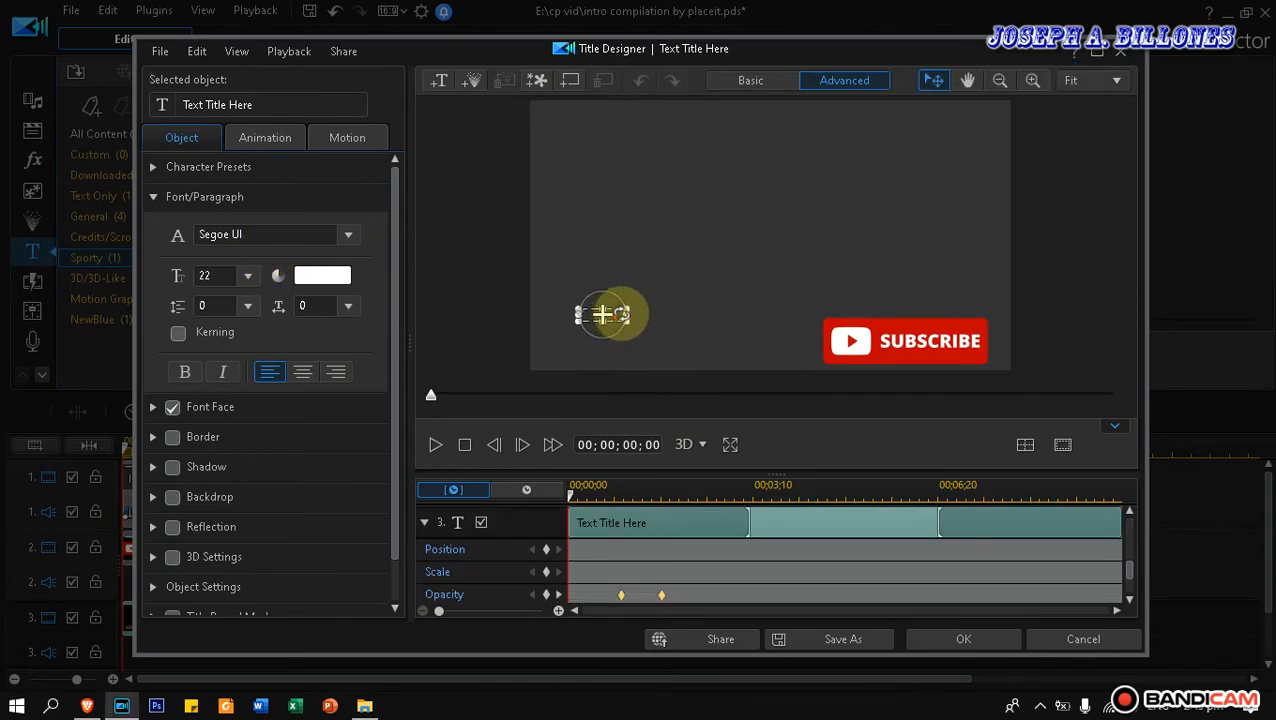
left_click(610, 523)
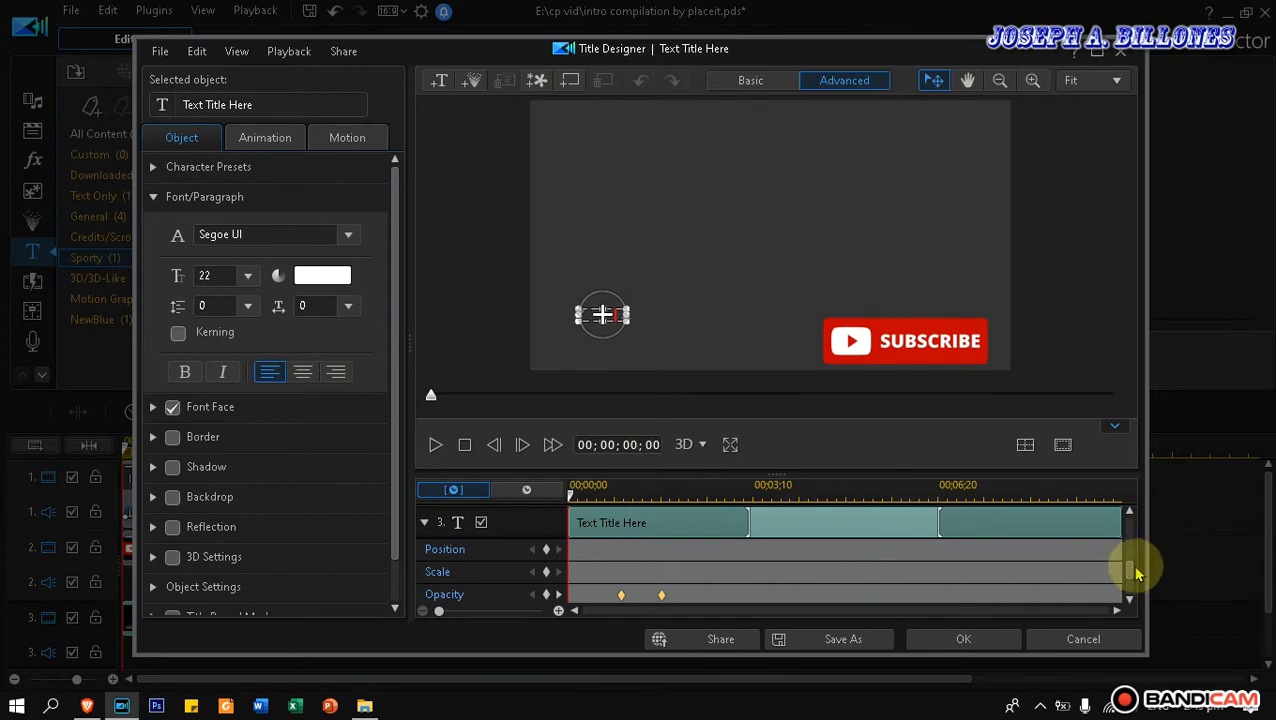
left_click_drag(1129, 569, 1131, 518)
left_click(604, 555)
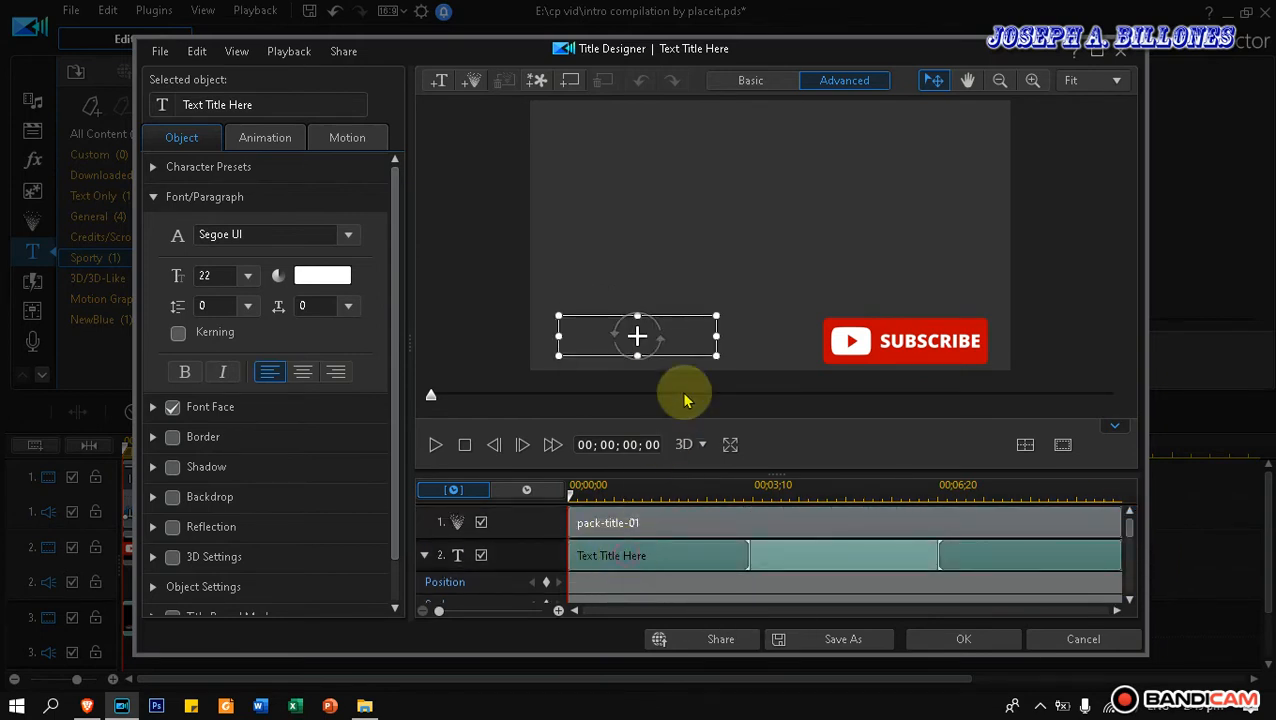
double_click(662, 337)
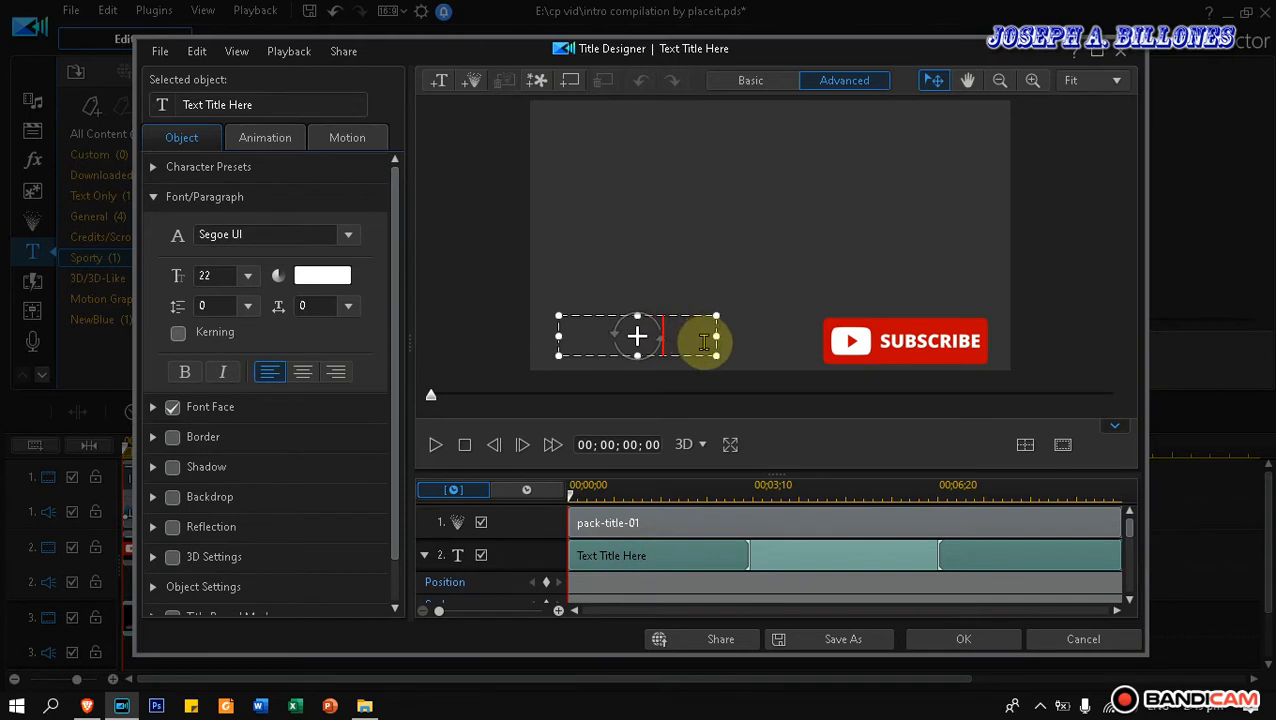
key("ctrl+a")
key("BackSpace")
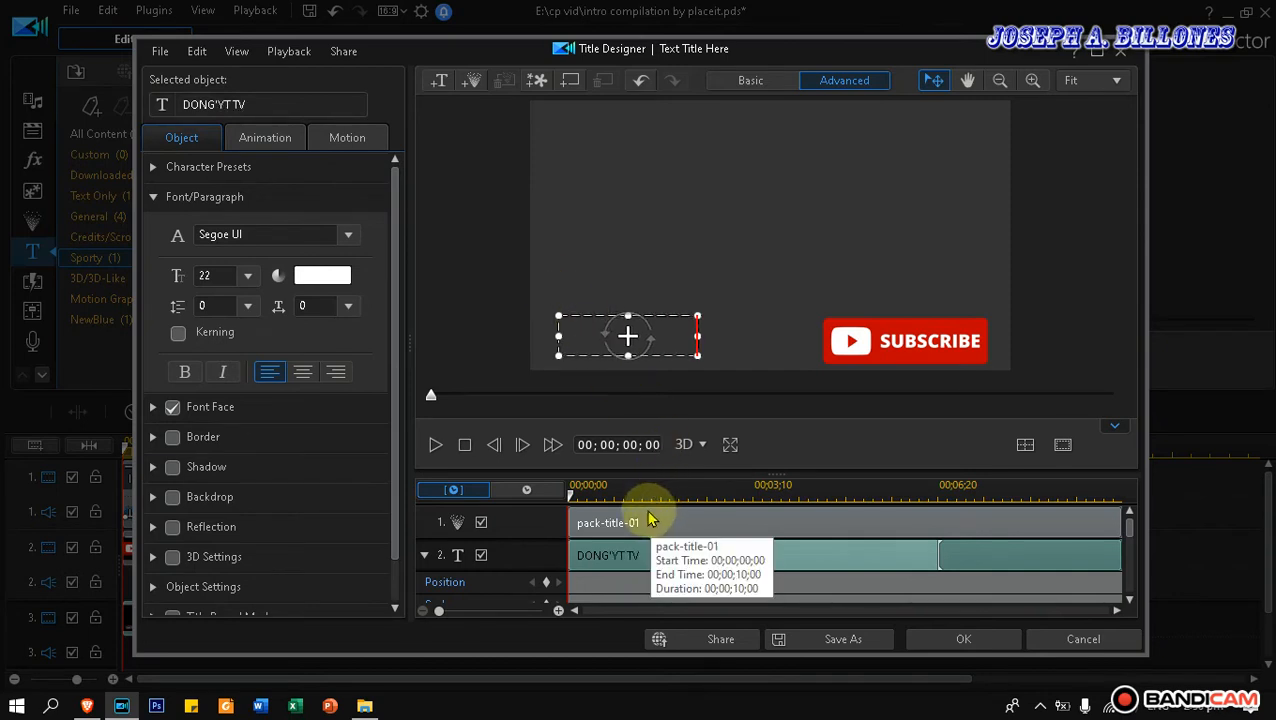
- Replace the small title line above the main text with "PLEASE SUBSCRIBE" and apply the title changes
left_click(600, 524)
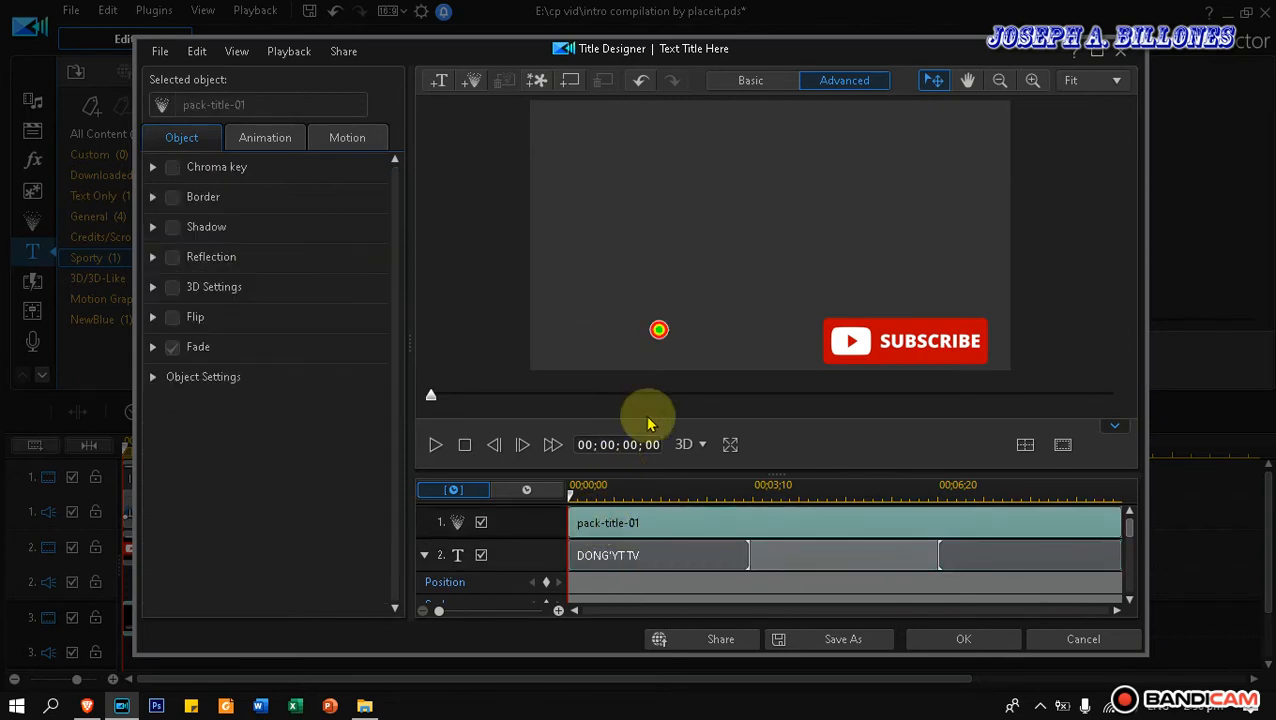
left_click(683, 343)
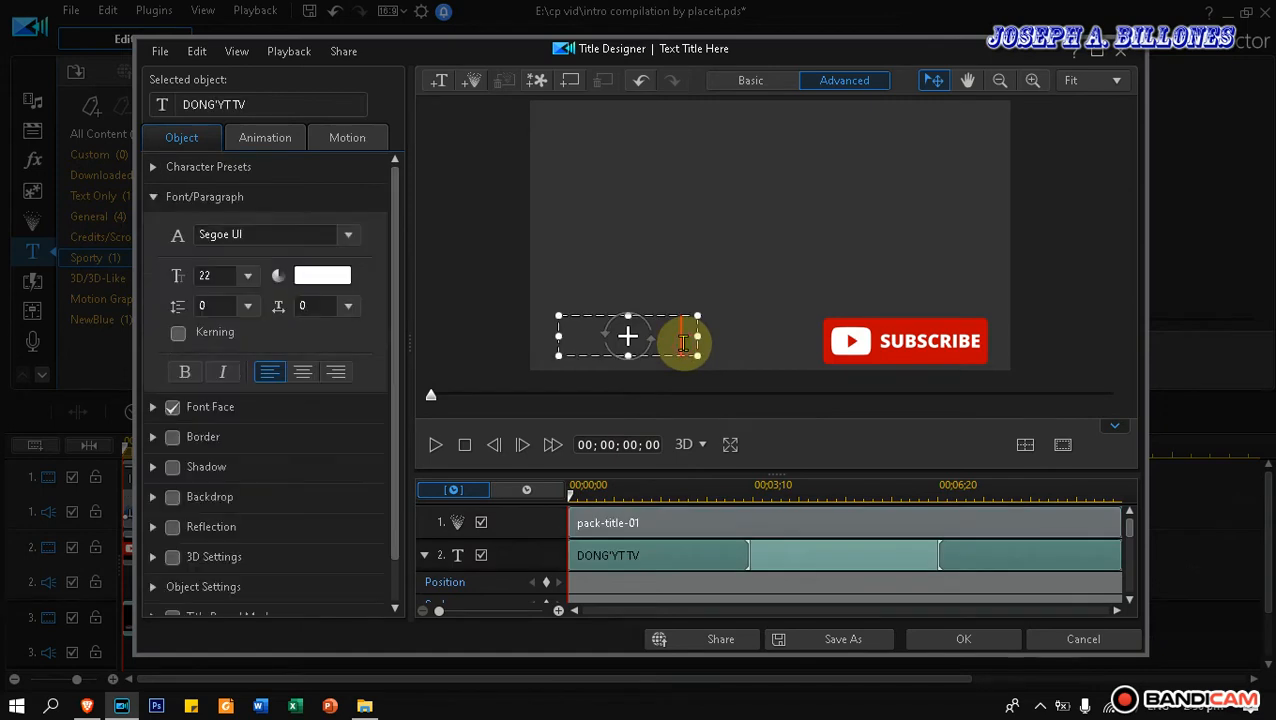
left_click(610, 530)
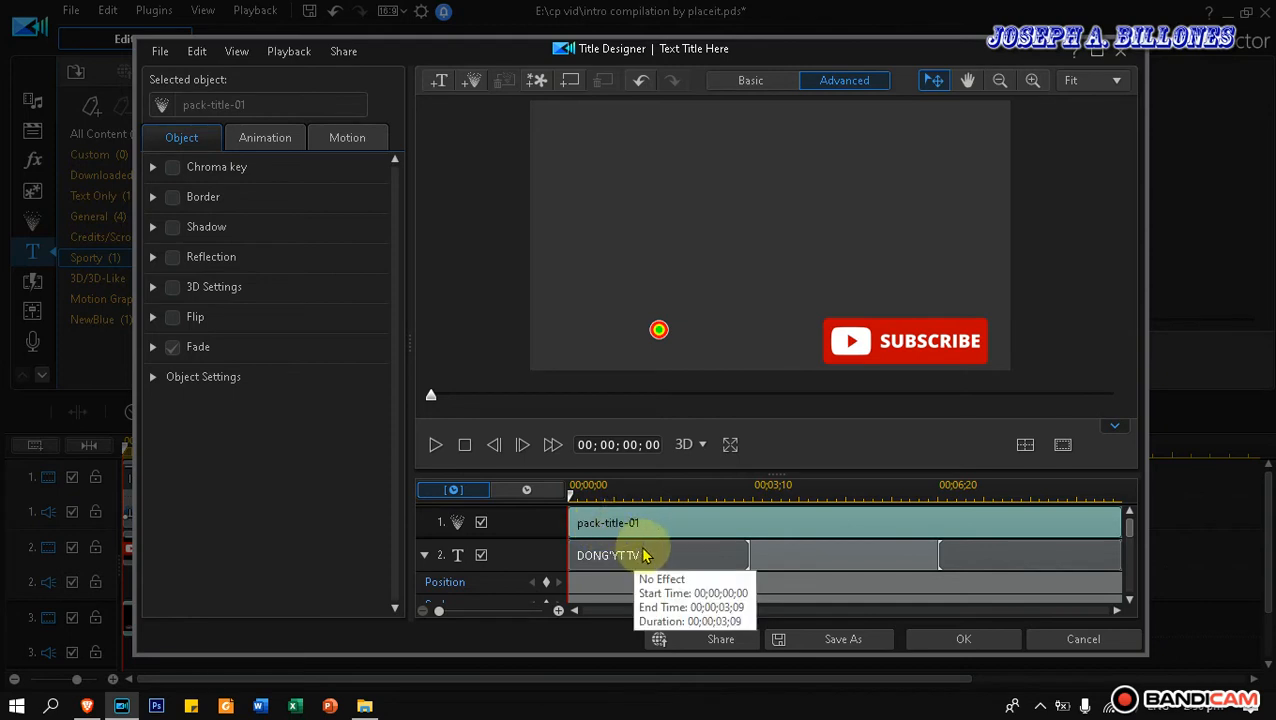
left_click_drag(1131, 528, 1130, 566)
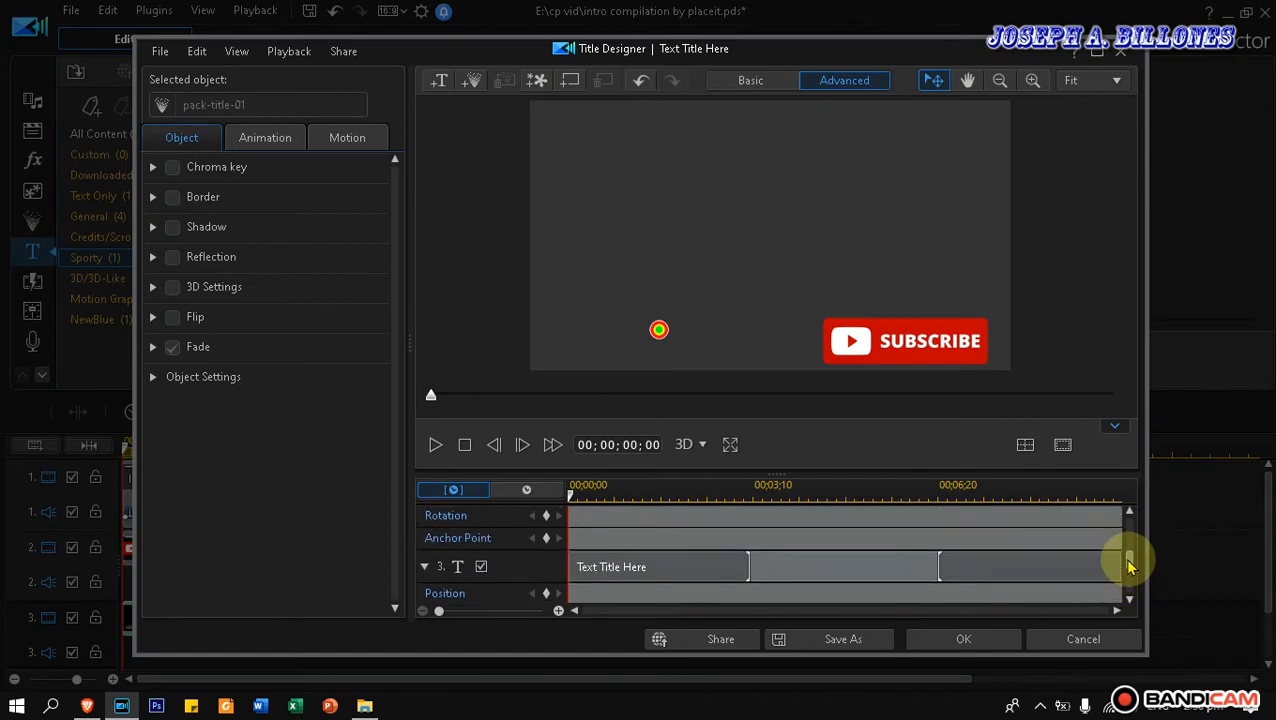
left_click(610, 566)
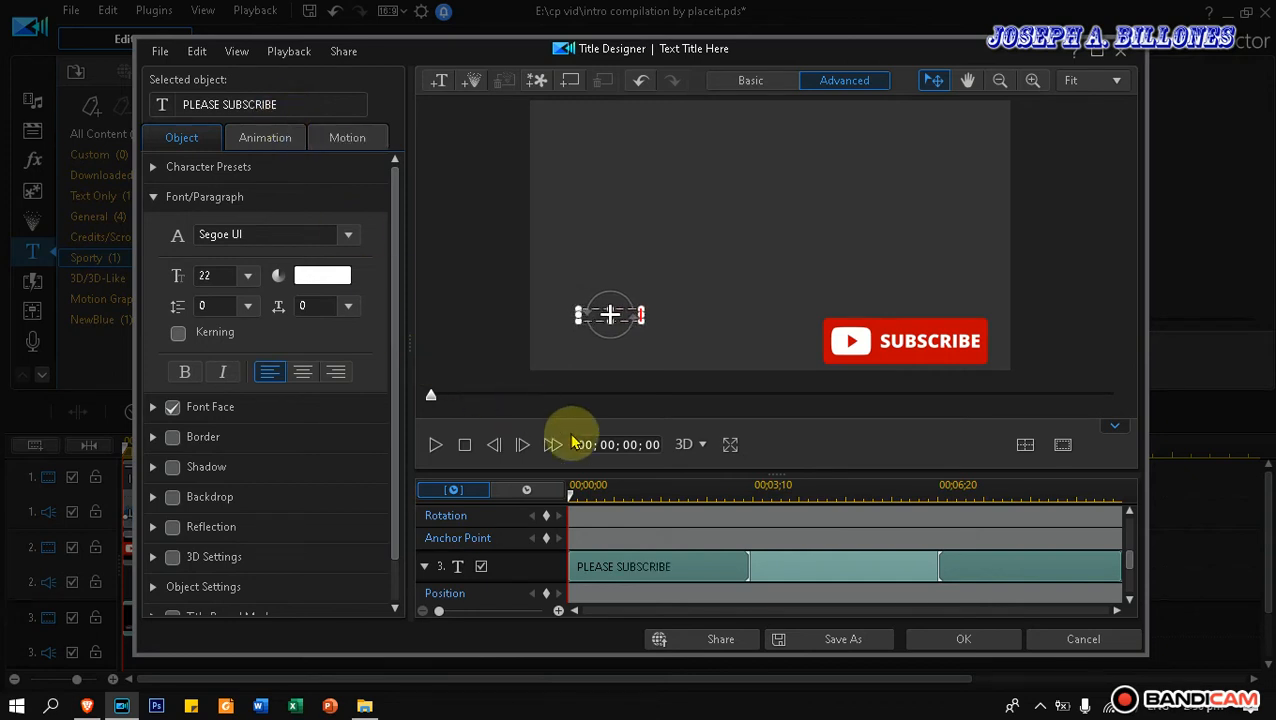
left_click(964, 640)
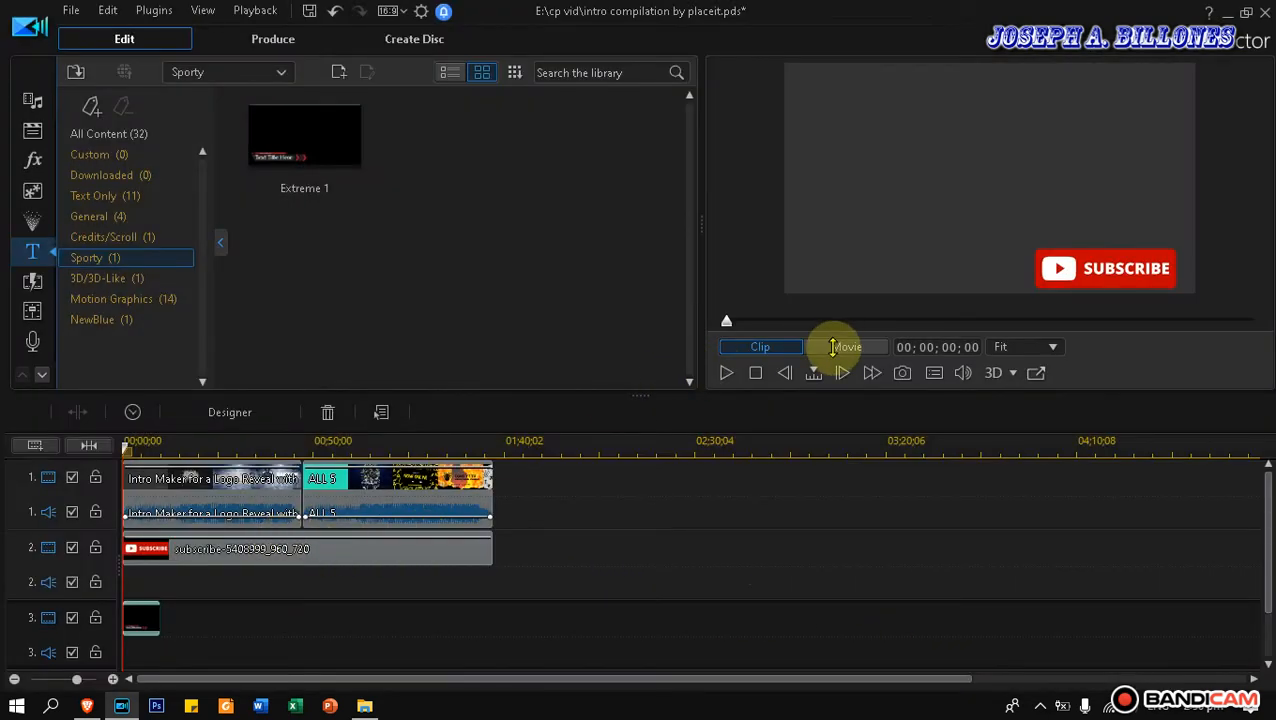
- Play the movie from the beginning to check the edited title, and pause once the title clip has ended
left_click(724, 375)
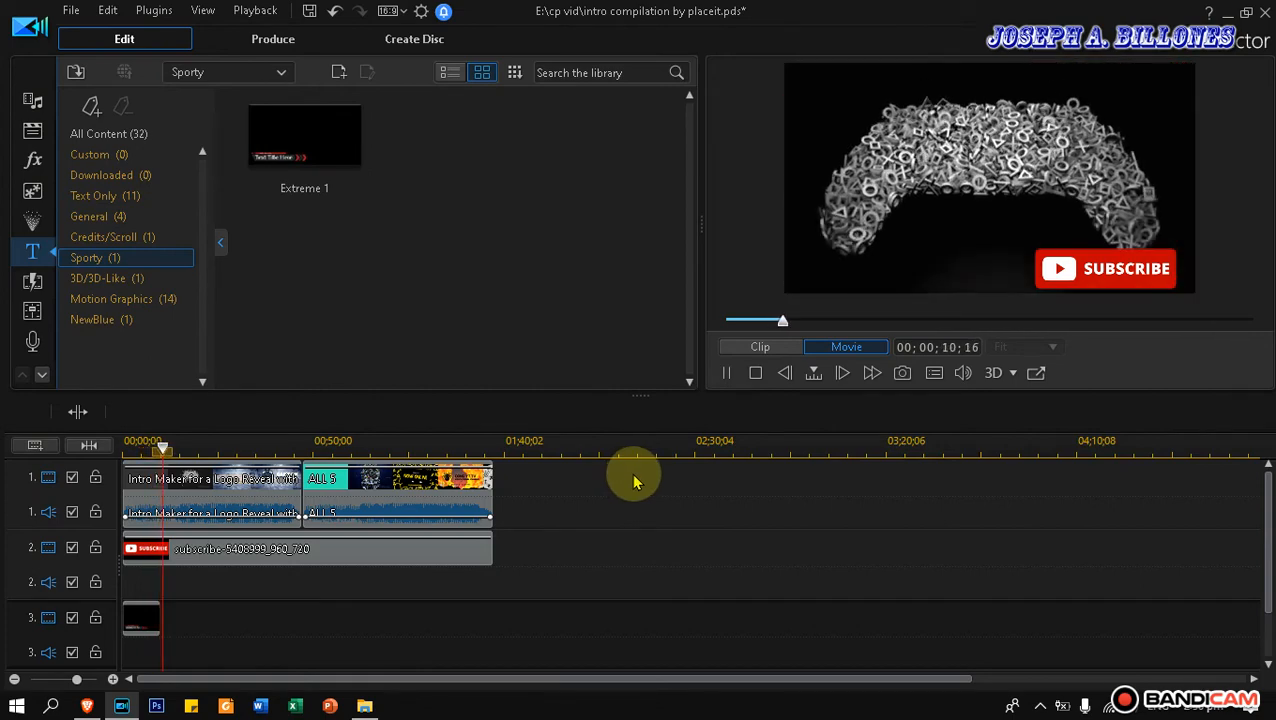
left_click(728, 372)
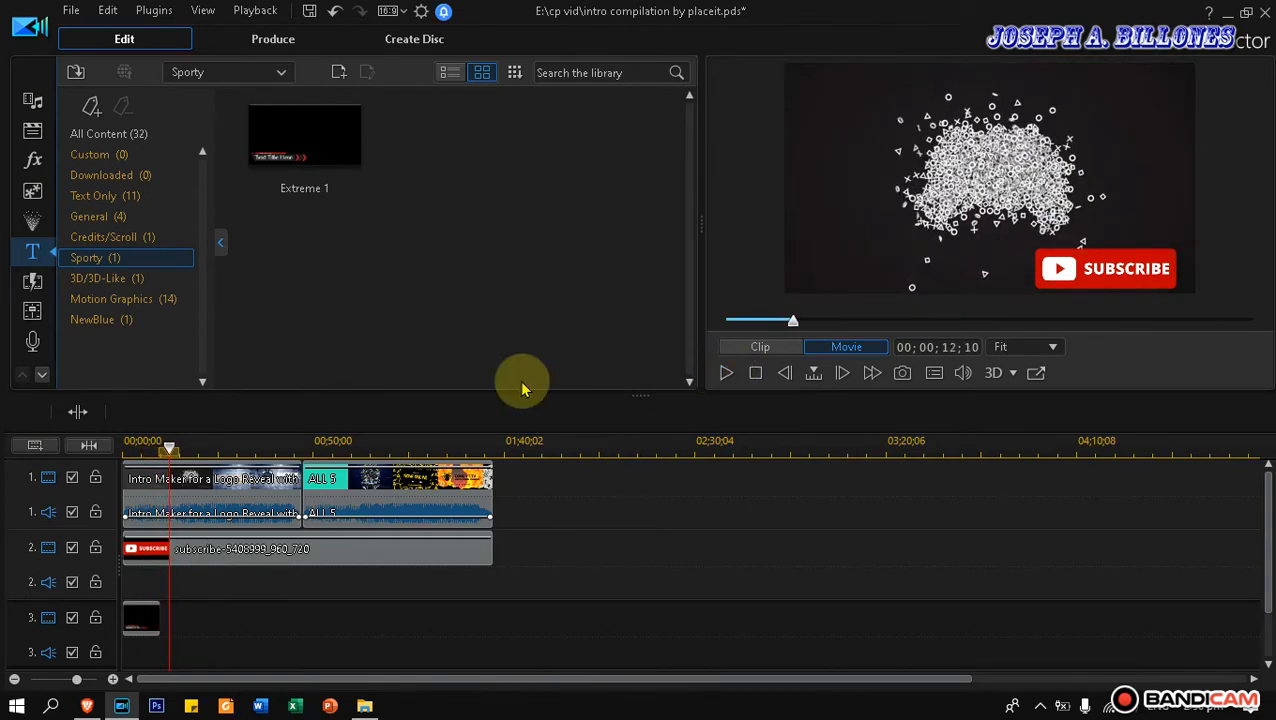
- Browse the 3D/3D-Like, Motion Graphics and NewBlue title categories, waiting for the program to respond
left_click(116, 280)
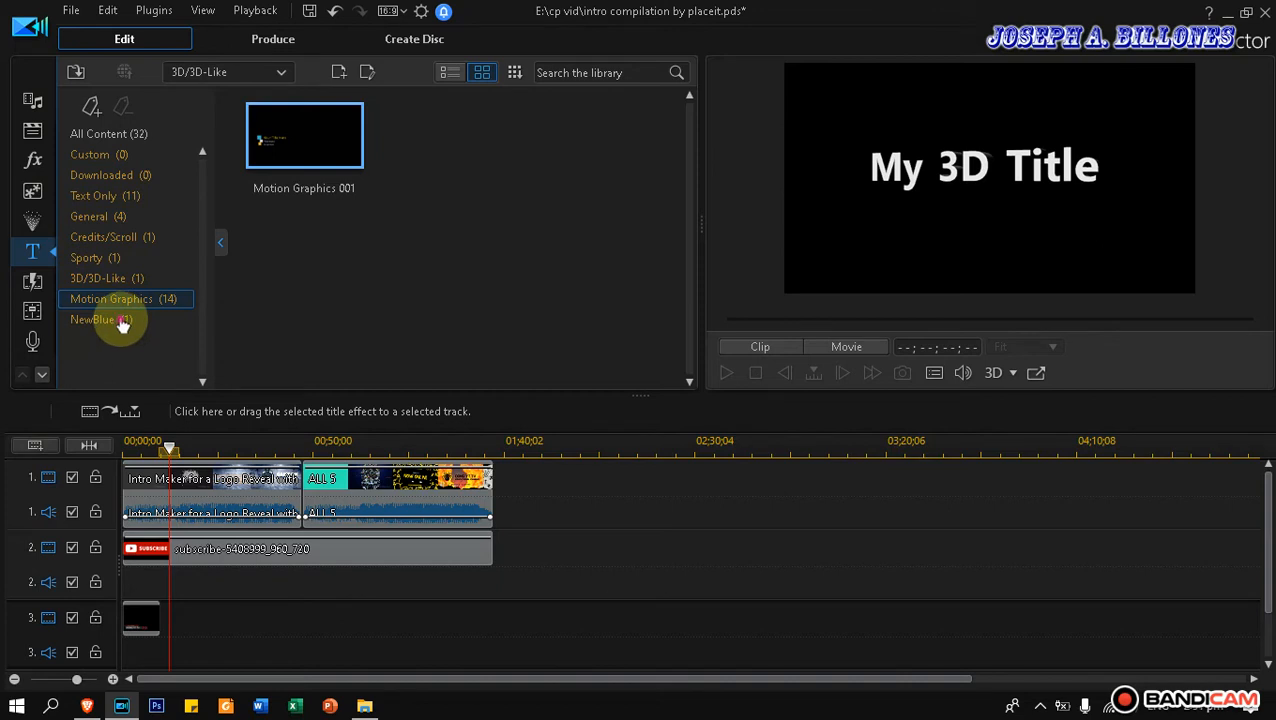
left_click(122, 319)
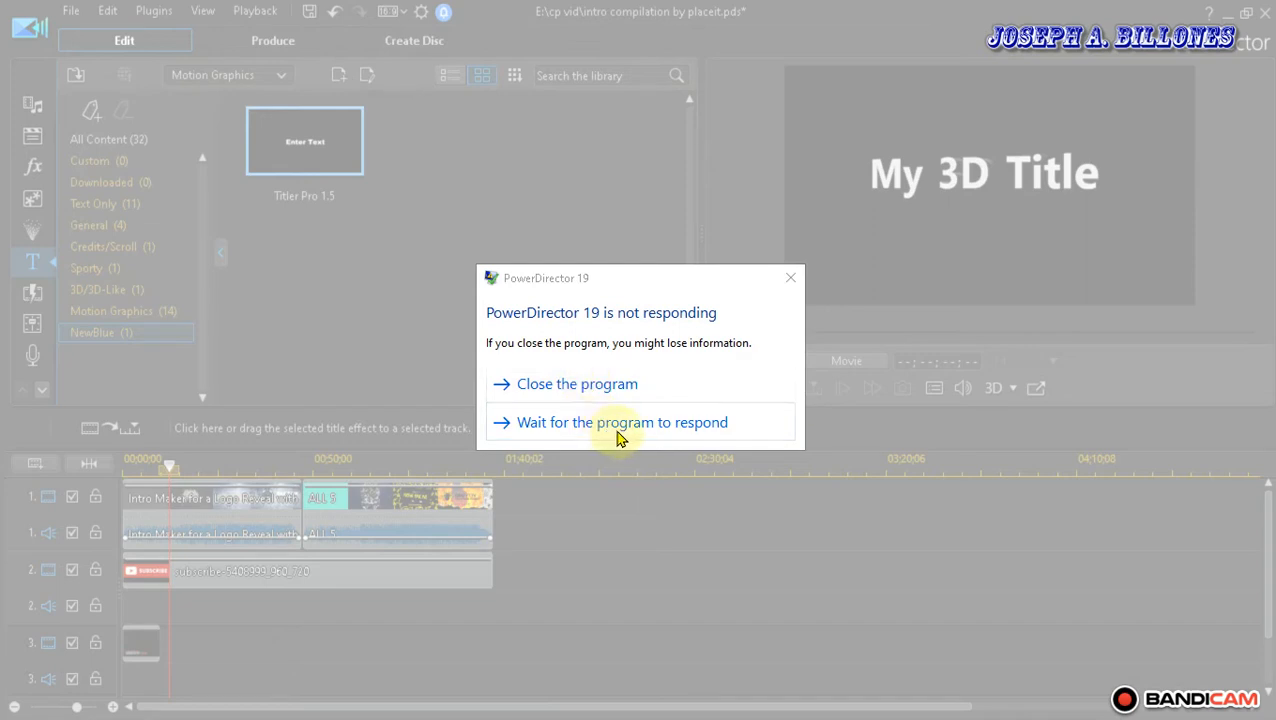
left_click(617, 428)
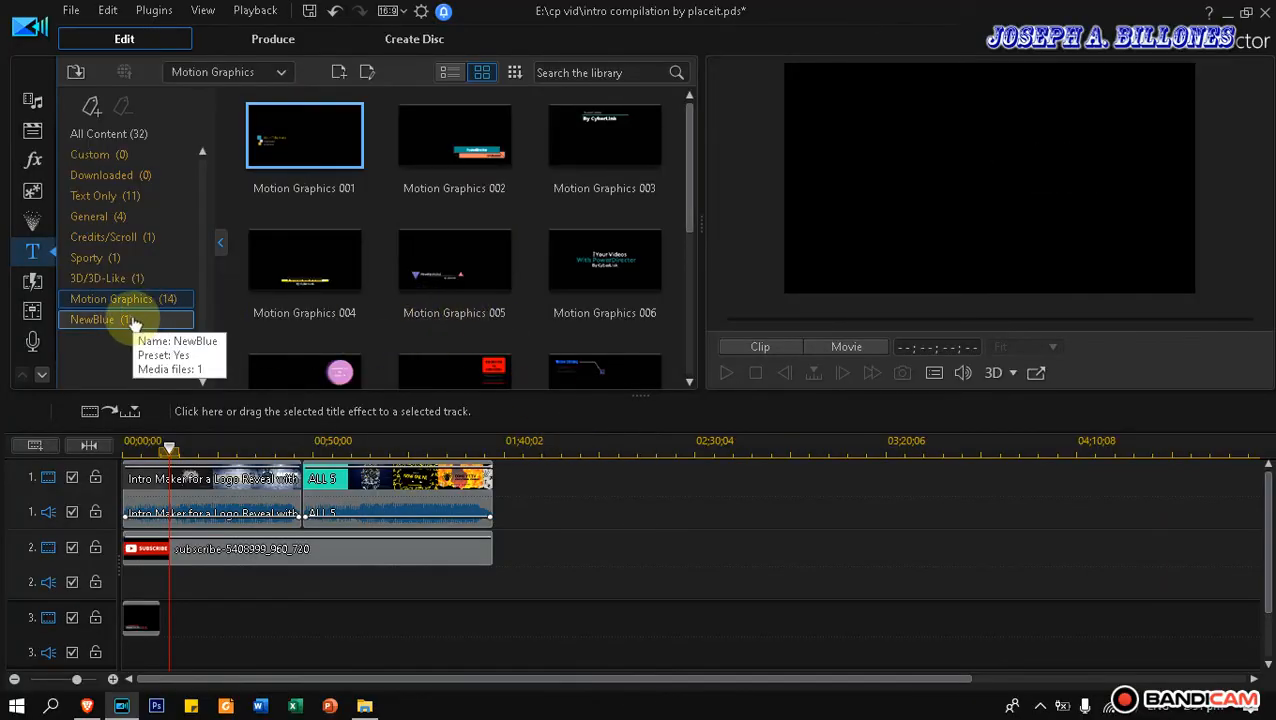
left_click(108, 278)
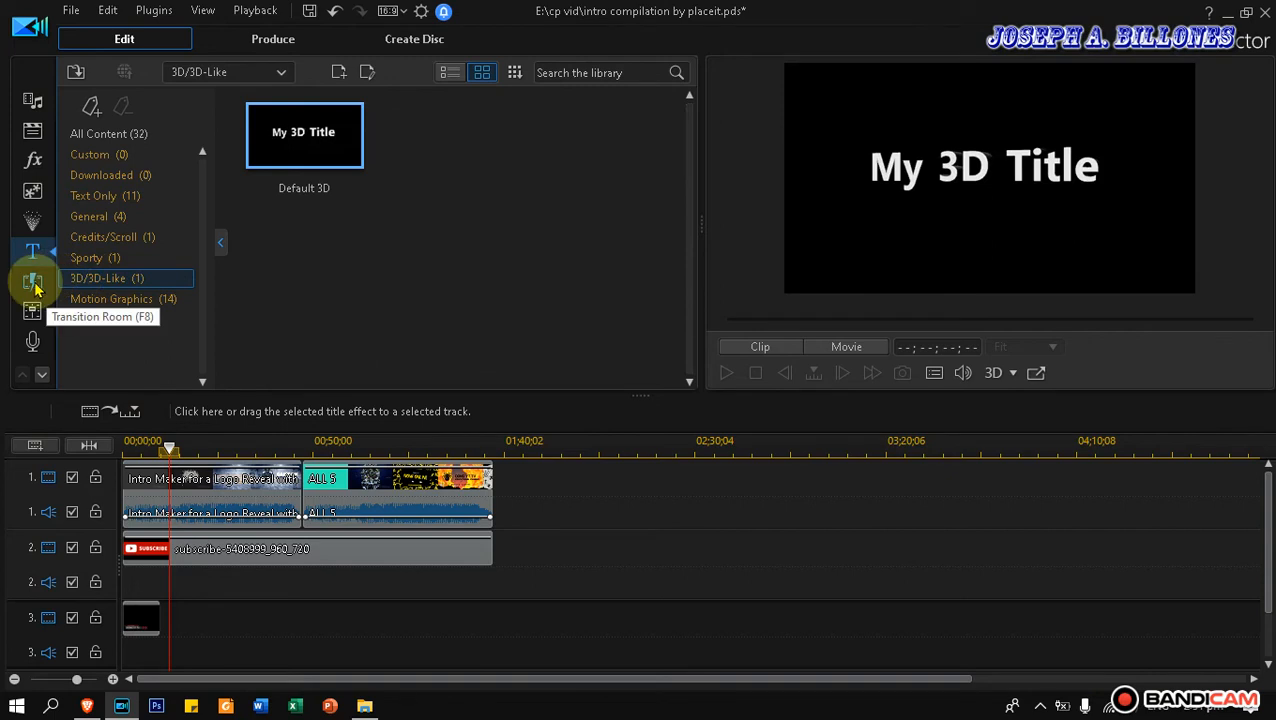
- Add the General transition Cross to the start of the first clip and to the start of the ALL 5 clip
left_click(35, 287)
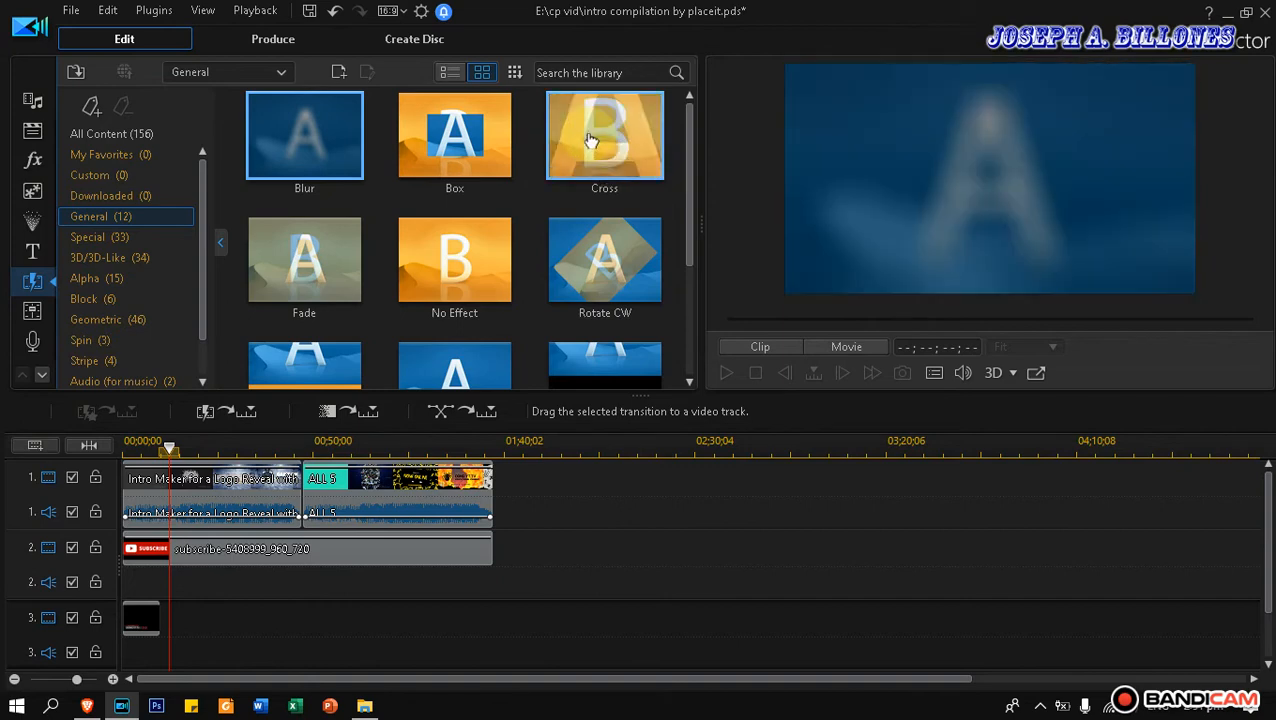
left_click_drag(590, 140, 128, 488)
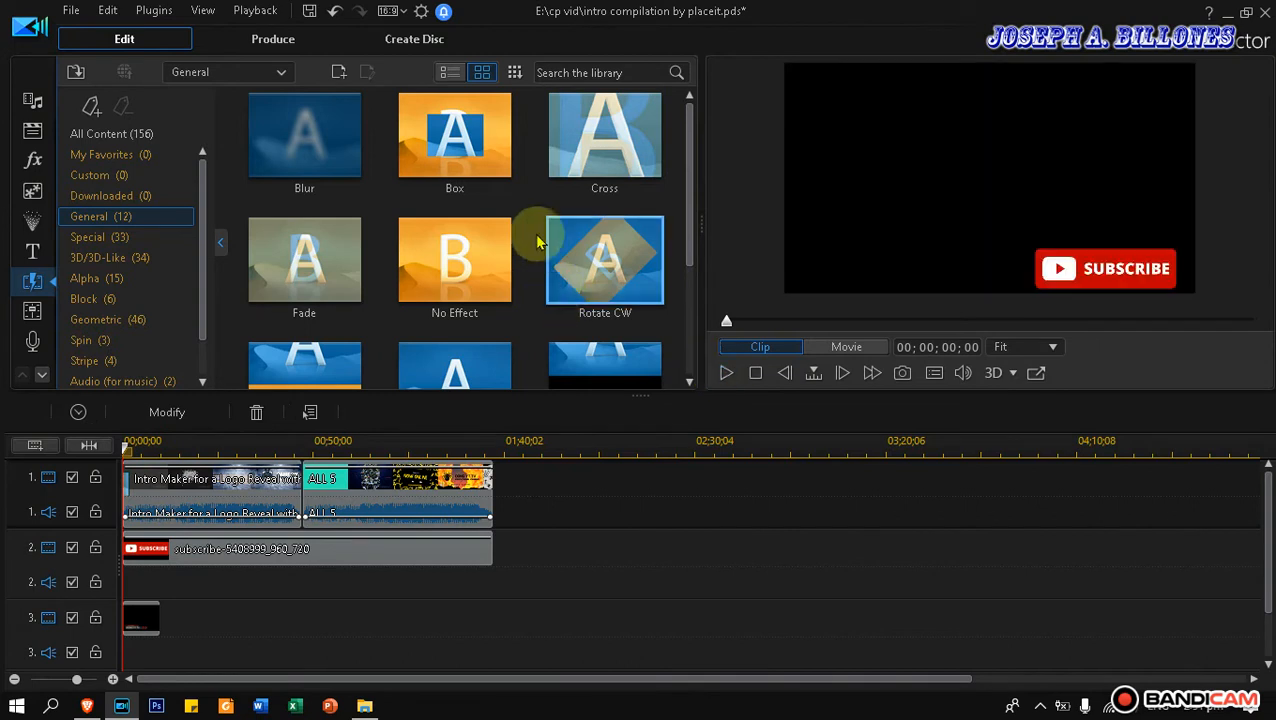
left_click_drag(600, 130, 320, 486)
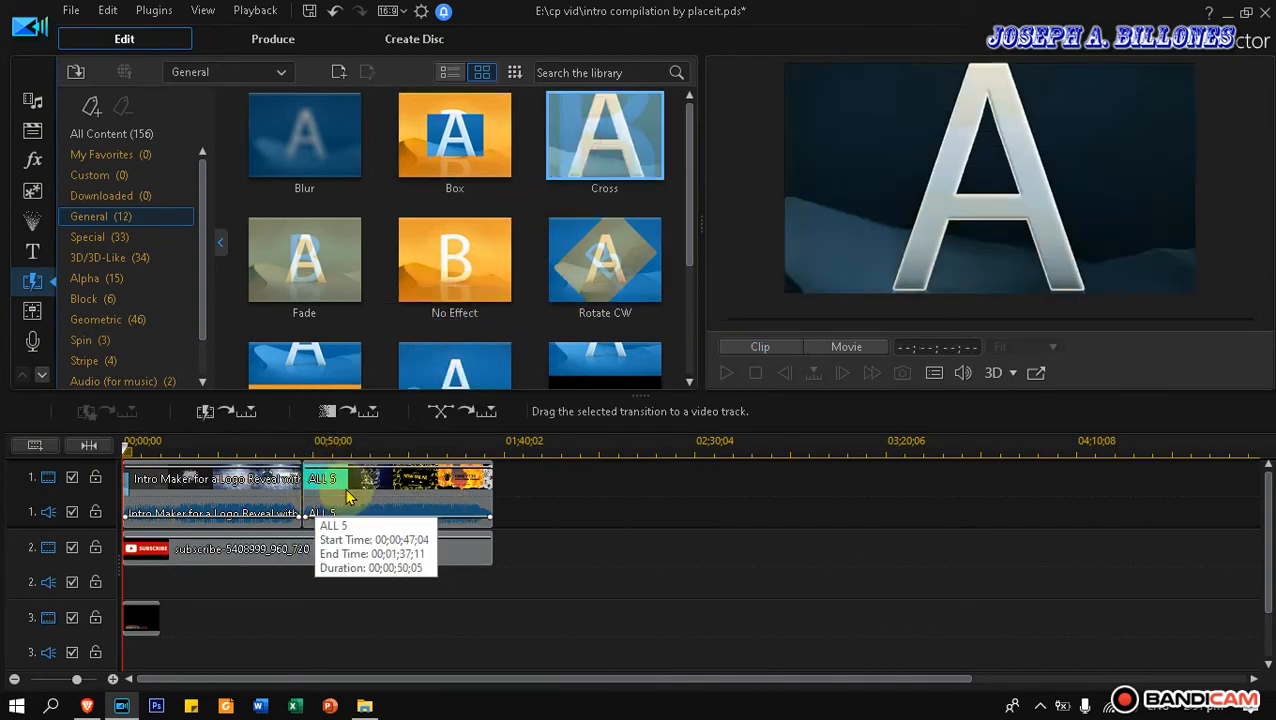
left_click_drag(590, 170, 322, 497)
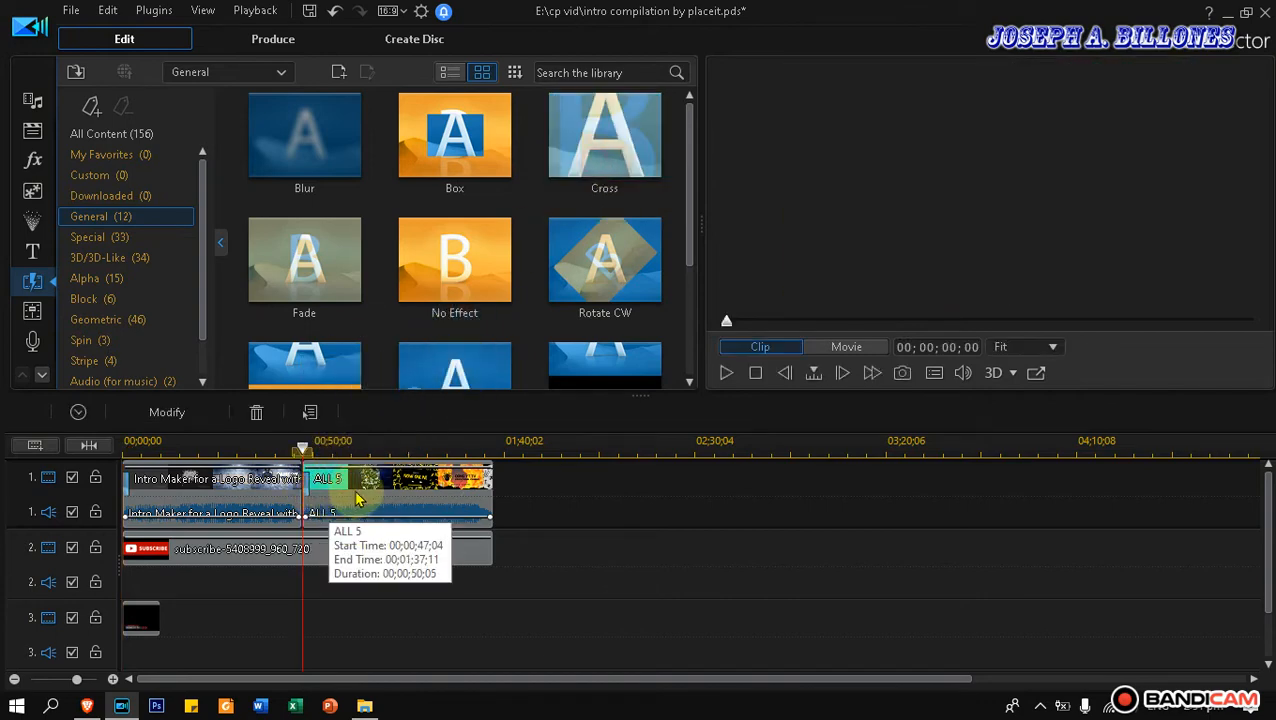
- Return the playhead to the start of the timeline and play the movie to preview the transitions and title
left_click(303, 447)
left_click_drag(277, 455, 63, 463)
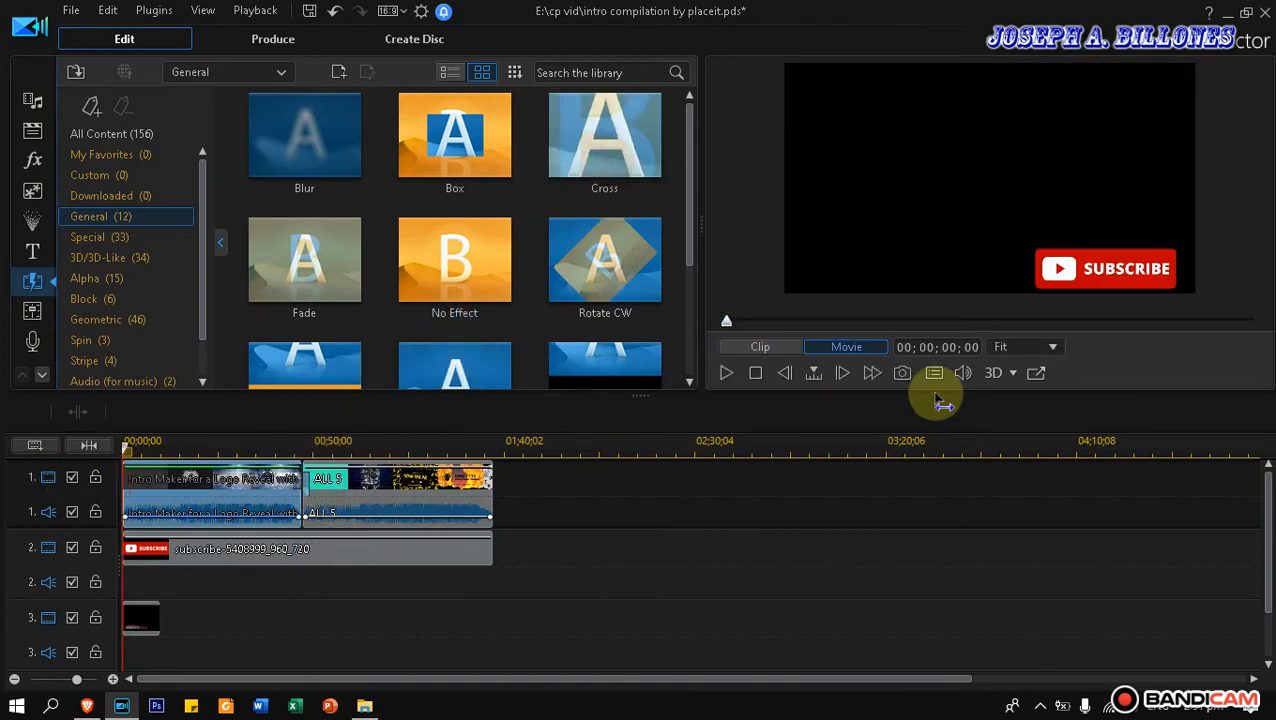
left_click(738, 372)
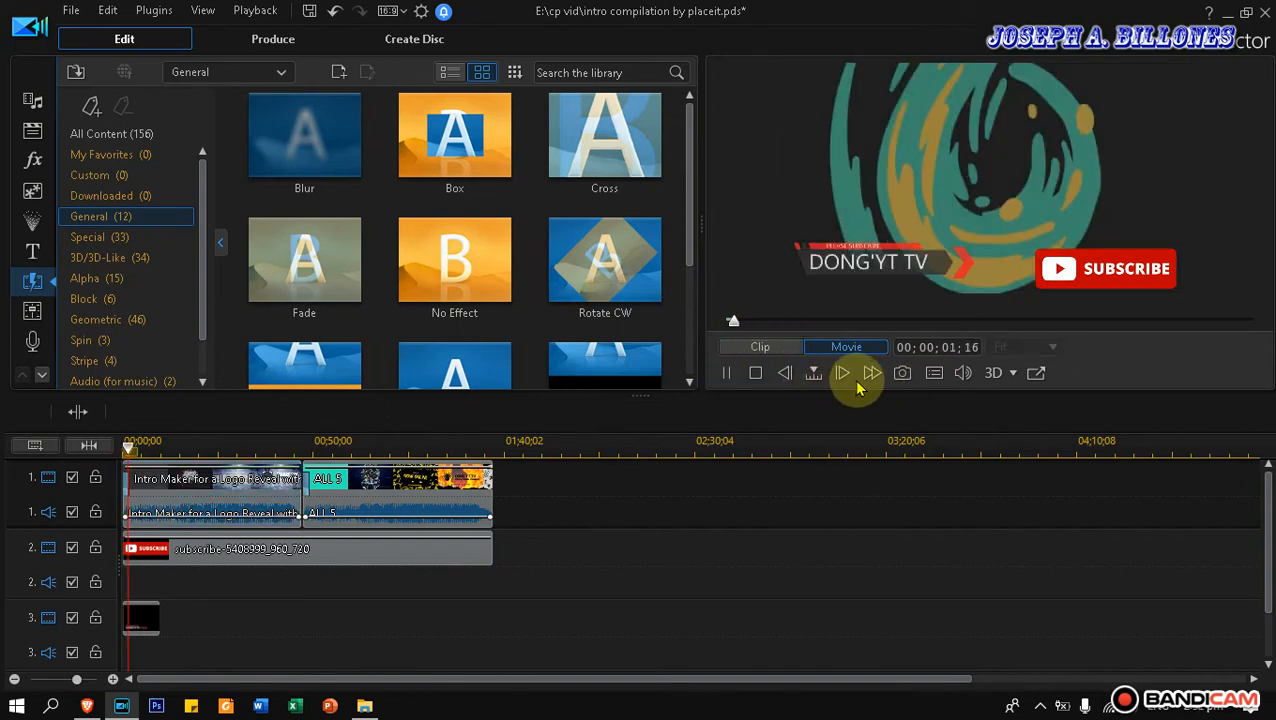
- Skip ahead in the movie preview to check the transition into the ALL 5 clip, pause playback, and look at the audio mixing levels
left_click(277, 447)
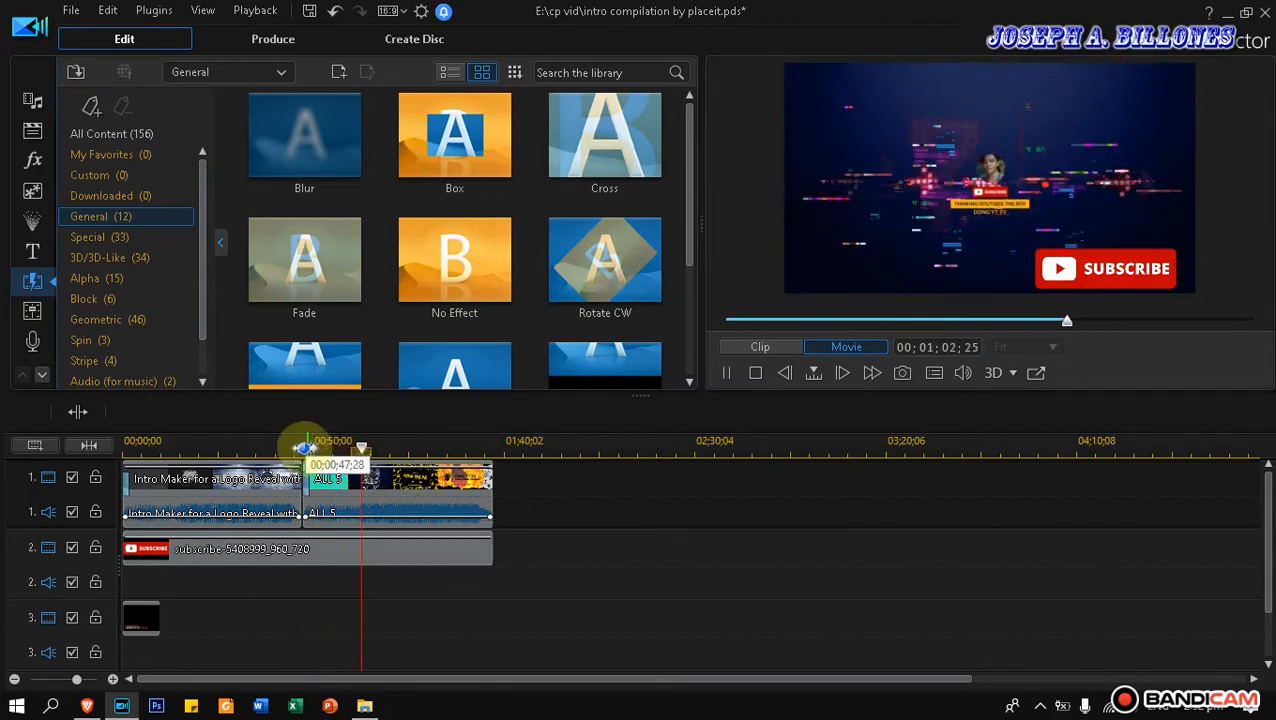
left_click(727, 373)
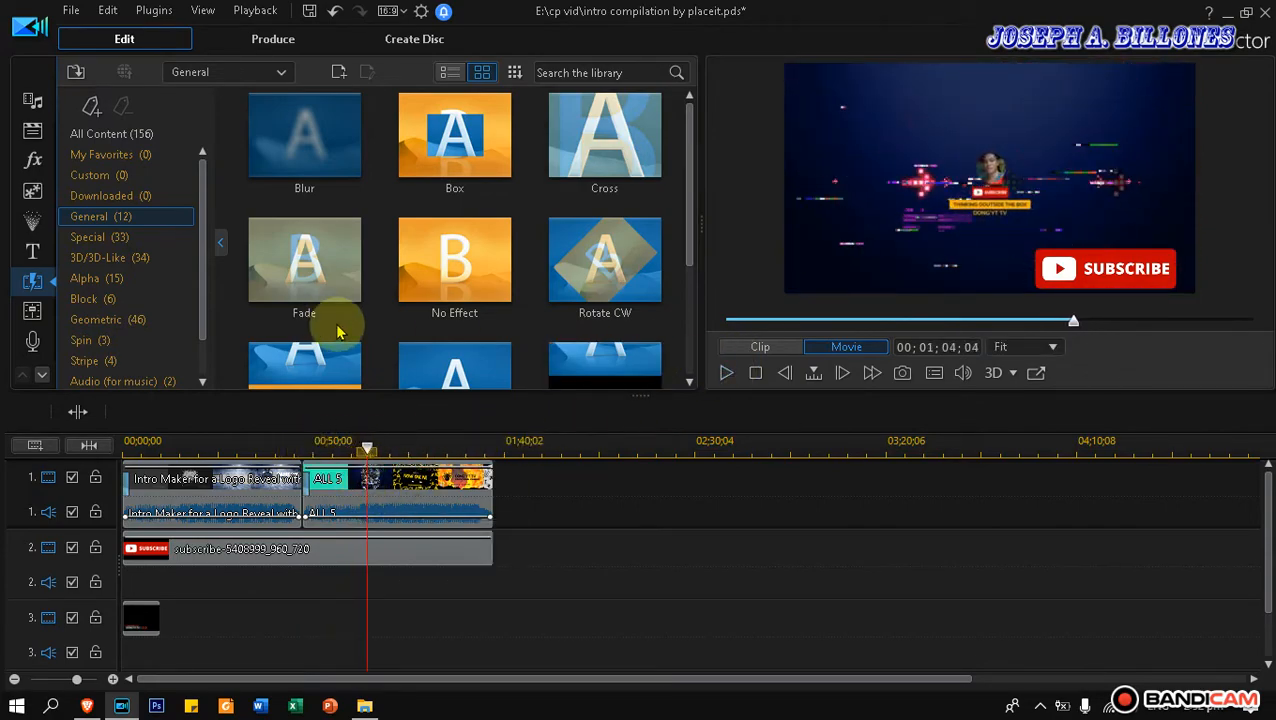
left_click(33, 314)
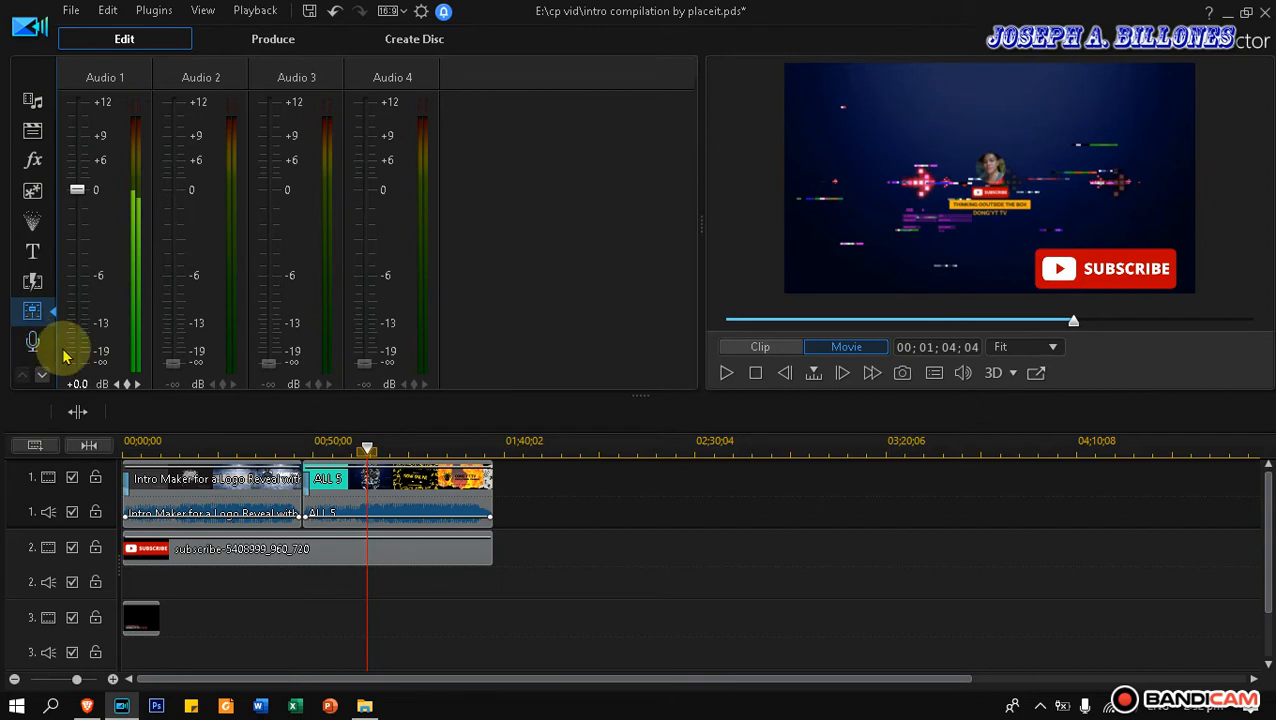
left_click(34, 102)
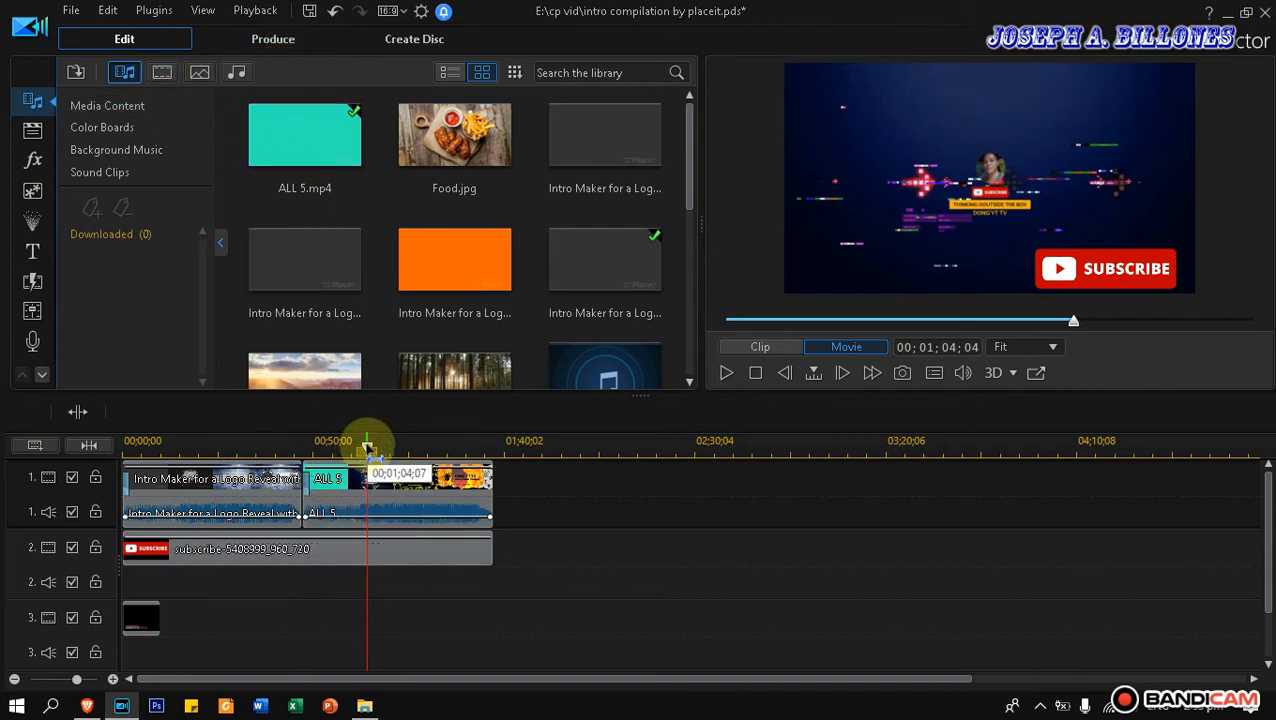
- Return the playhead to the start of the timeline and delete the title clip from video track 3
left_click_drag(368, 447, 23, 470)
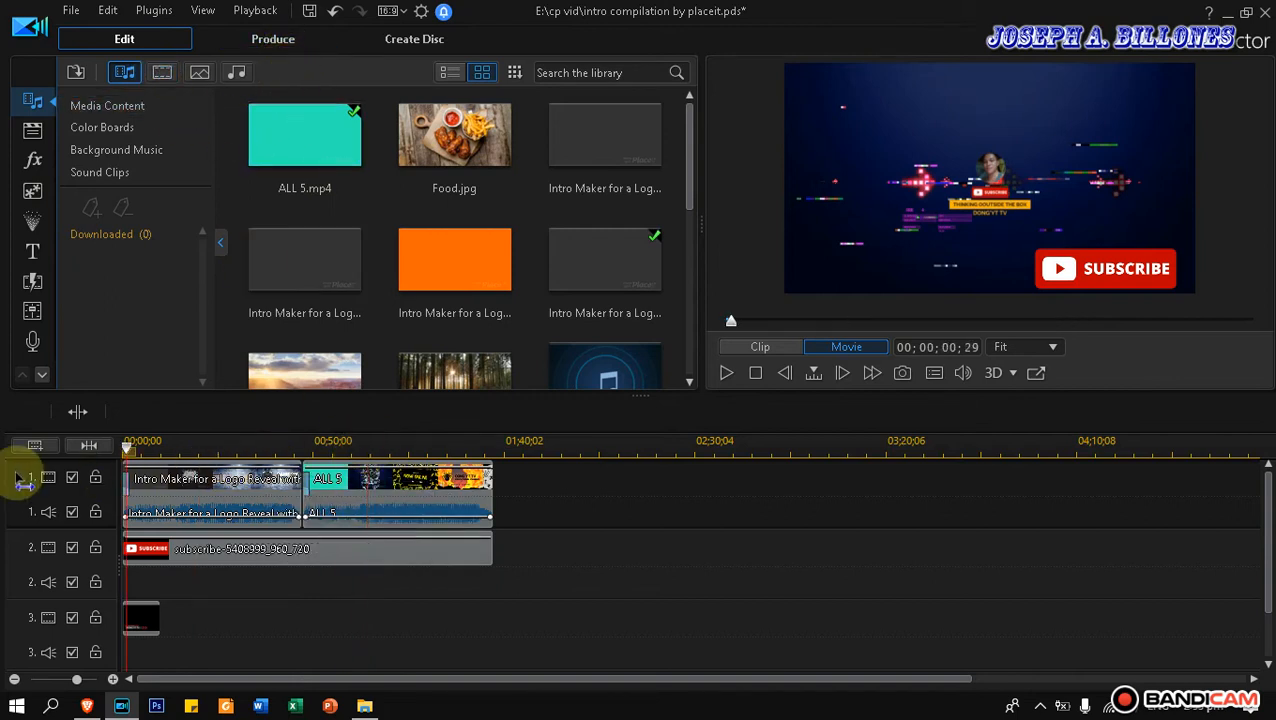
left_click(128, 632)
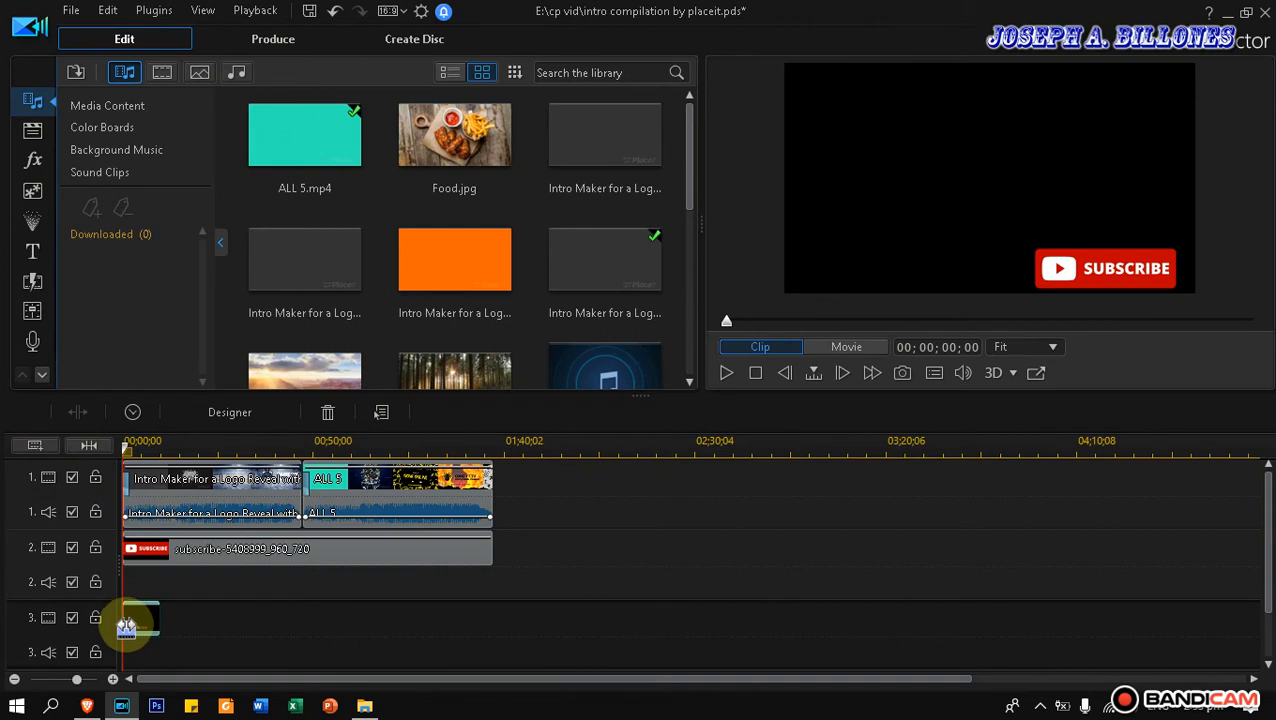
key("Delete")
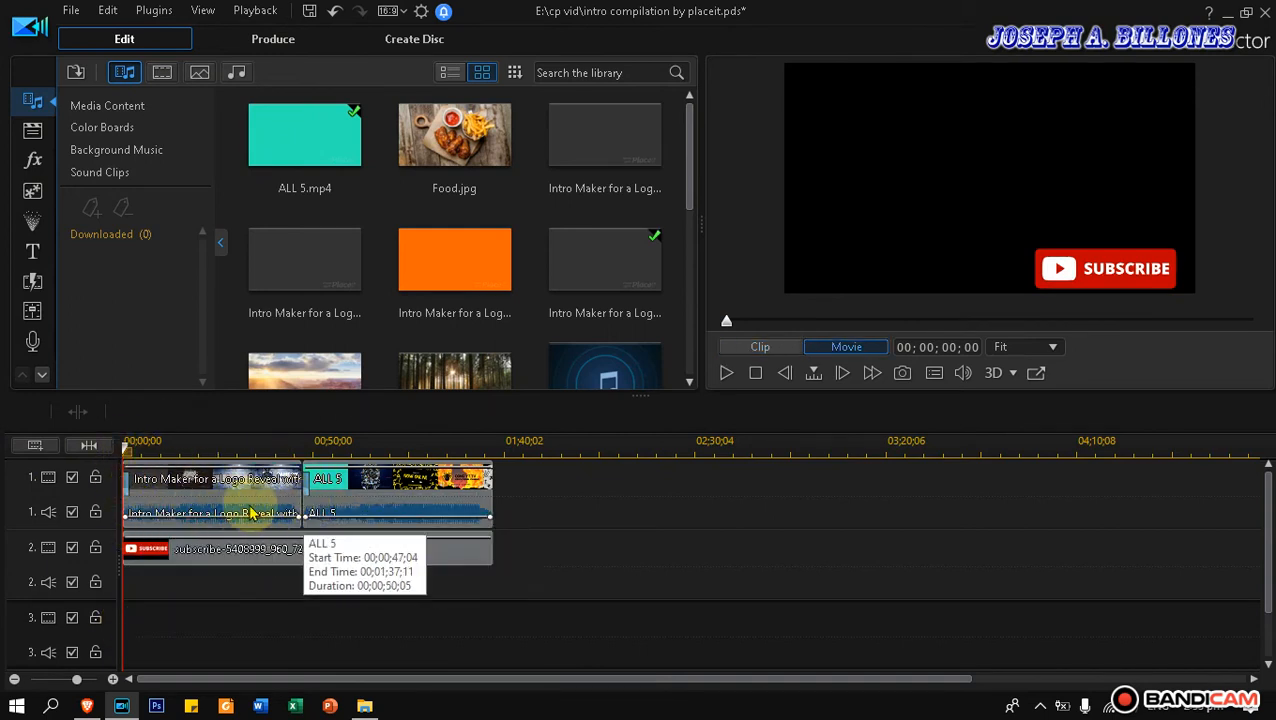
- Remove the Cross transitions from the starts of the first clip and the ALL 5 clip, and return the playhead to the start
left_click(128, 492)
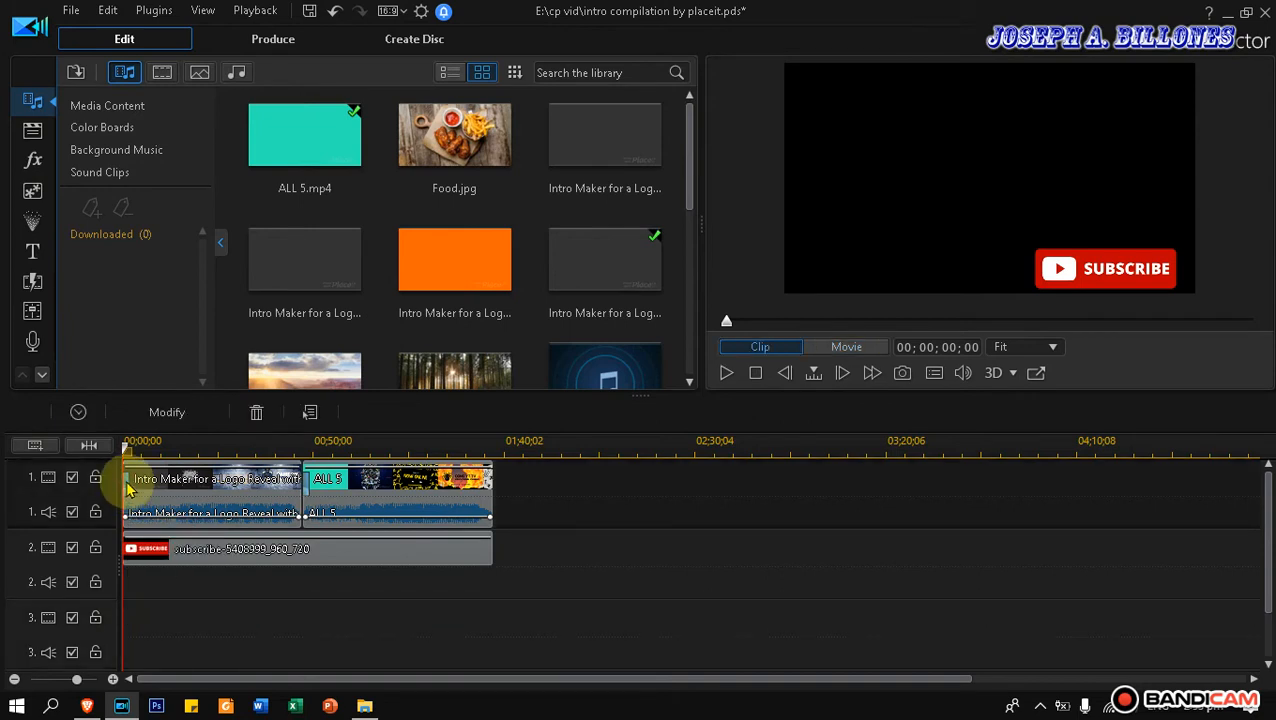
right_click(128, 489)
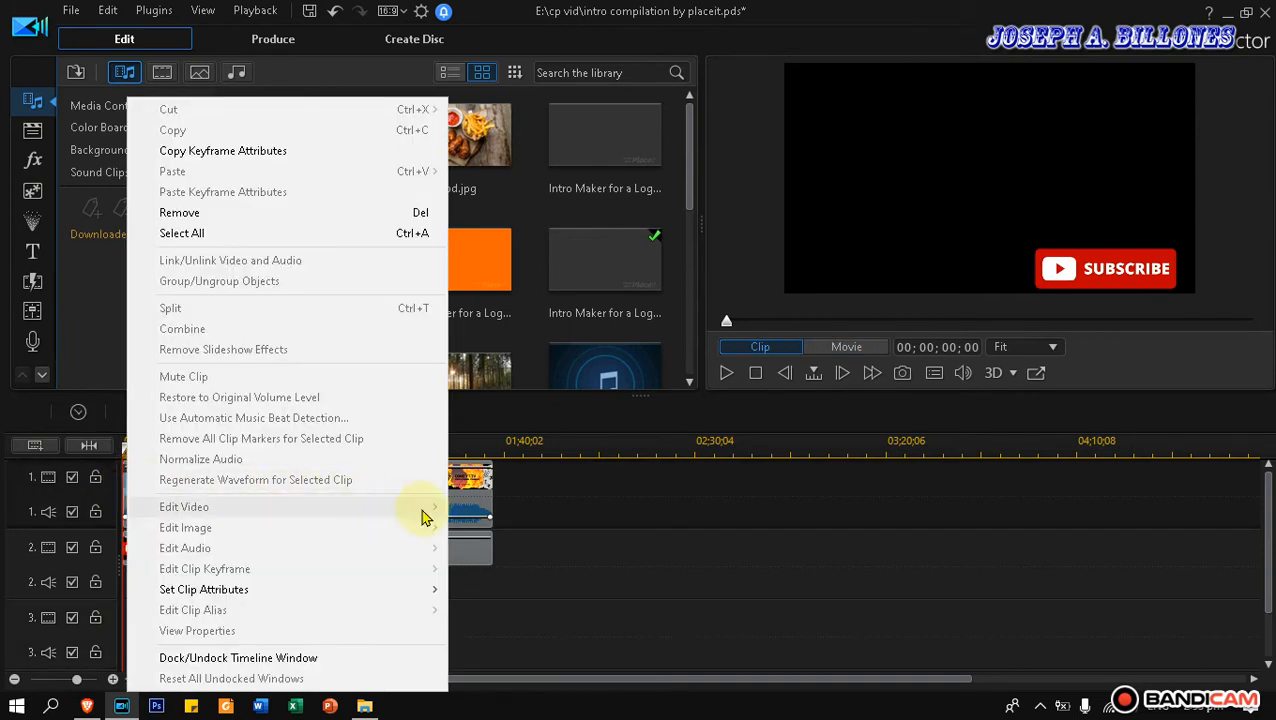
left_click(195, 228)
left_click(252, 416)
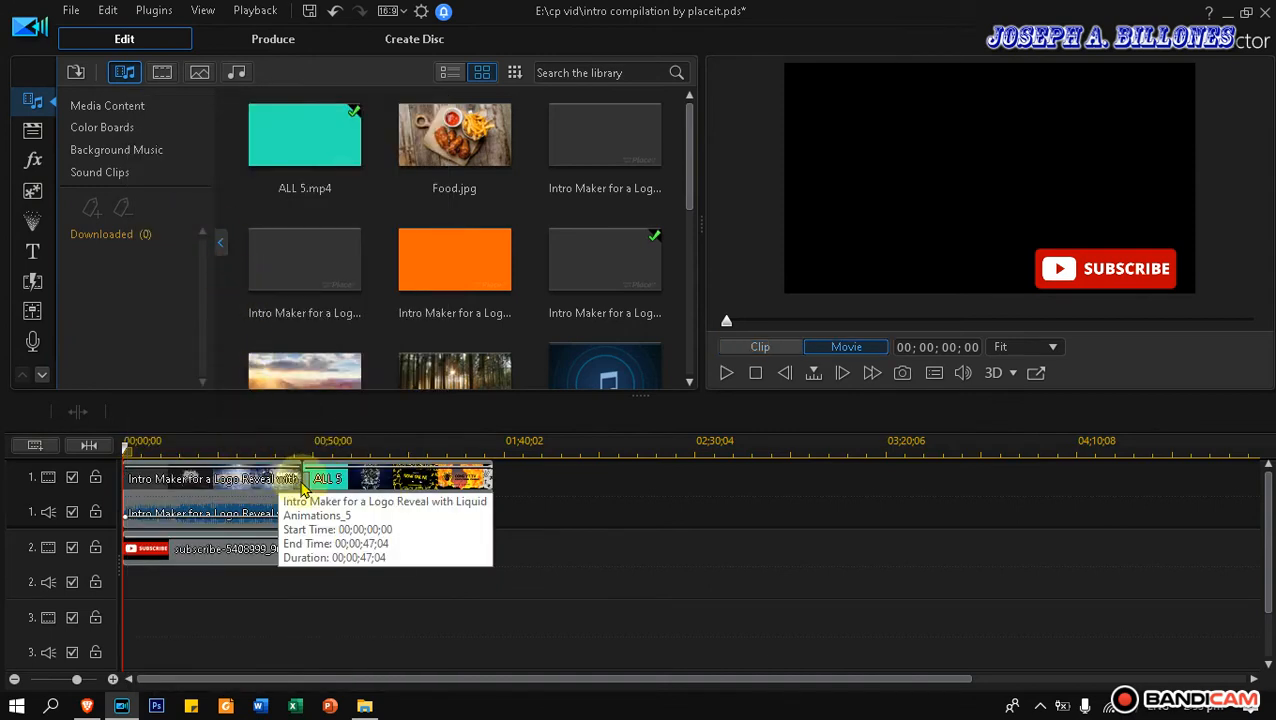
right_click(307, 492)
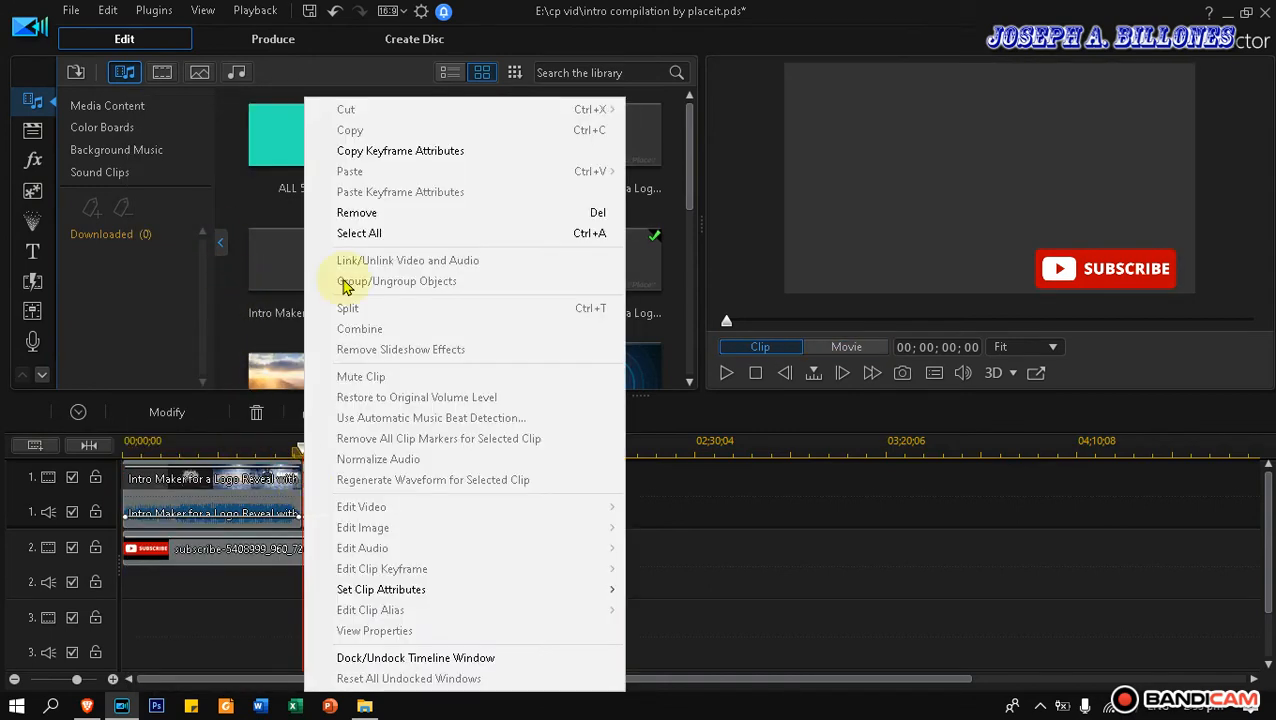
left_click(325, 213)
left_click(303, 446)
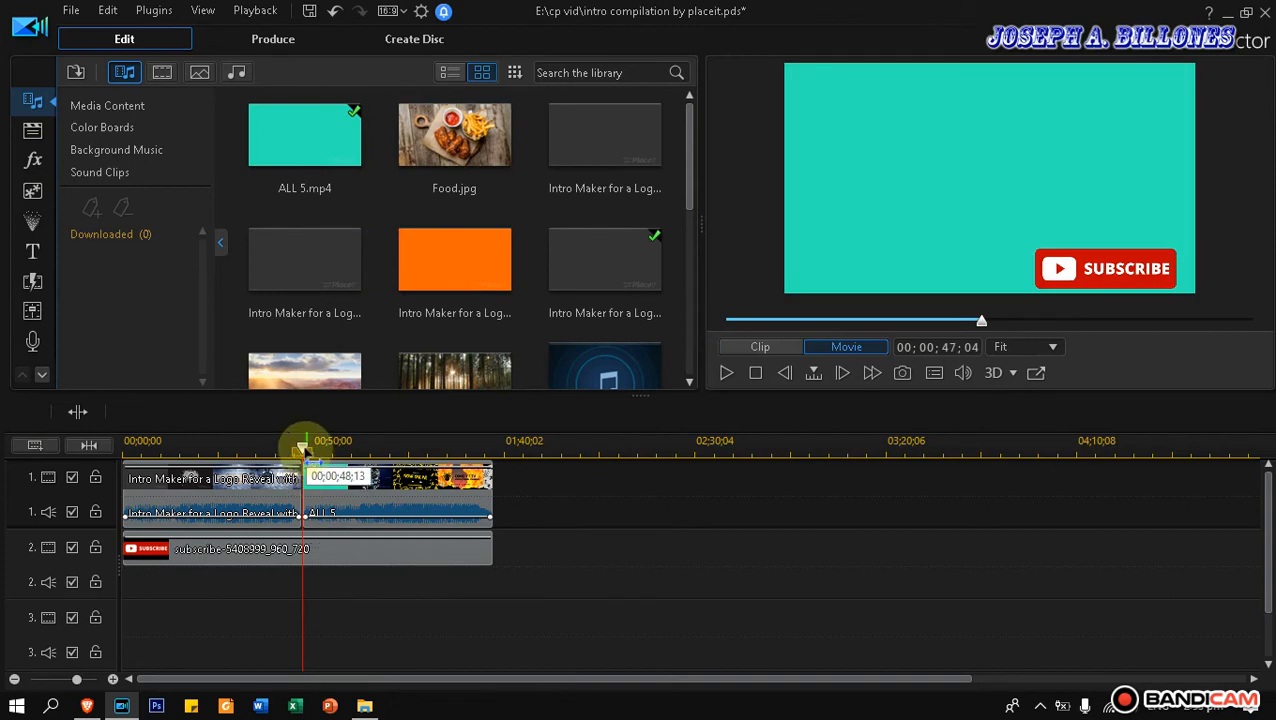
left_click_drag(303, 446, 51, 470)
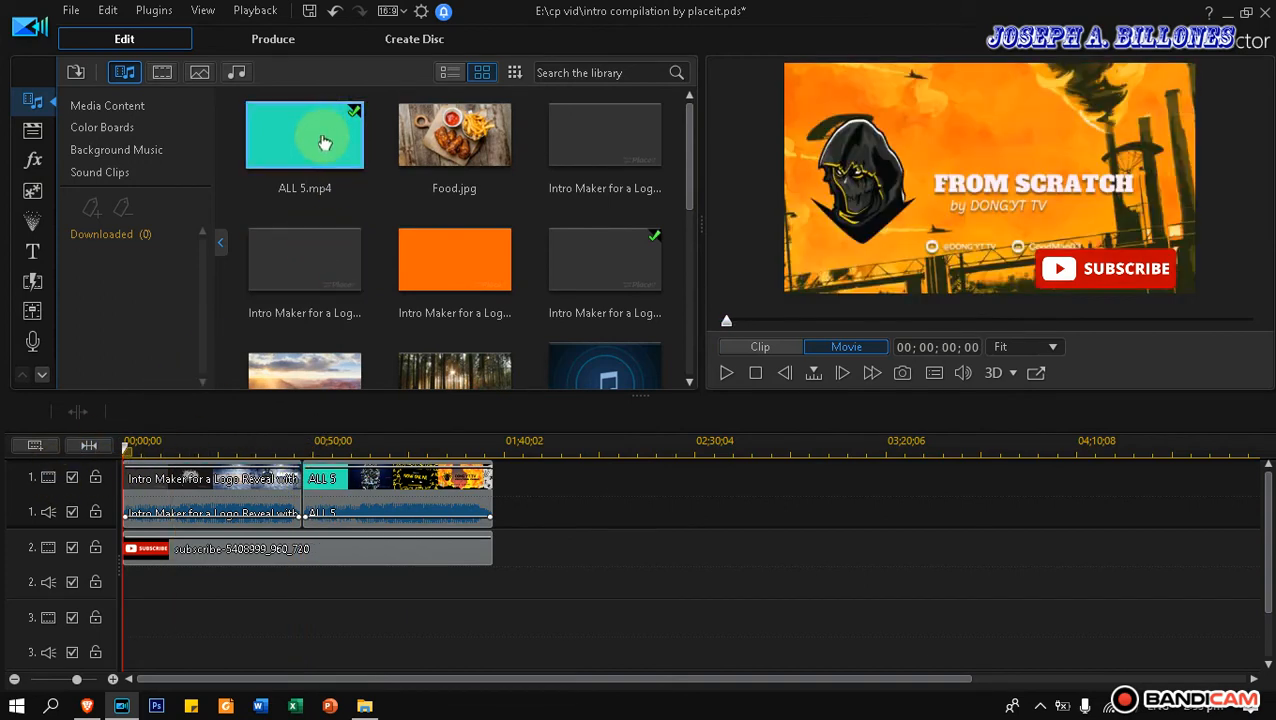
- Produce the movie as an MP4 file named ALL INTRO in the video output folder
left_click(270, 42)
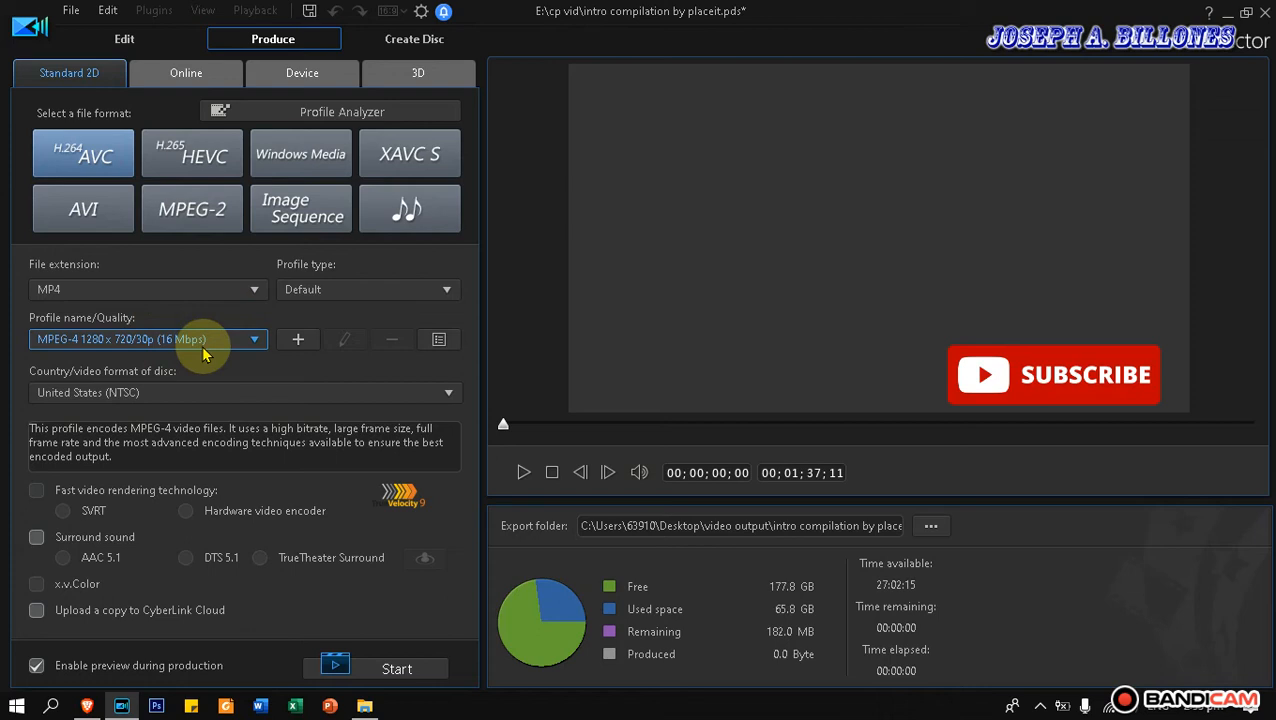
left_click(929, 527)
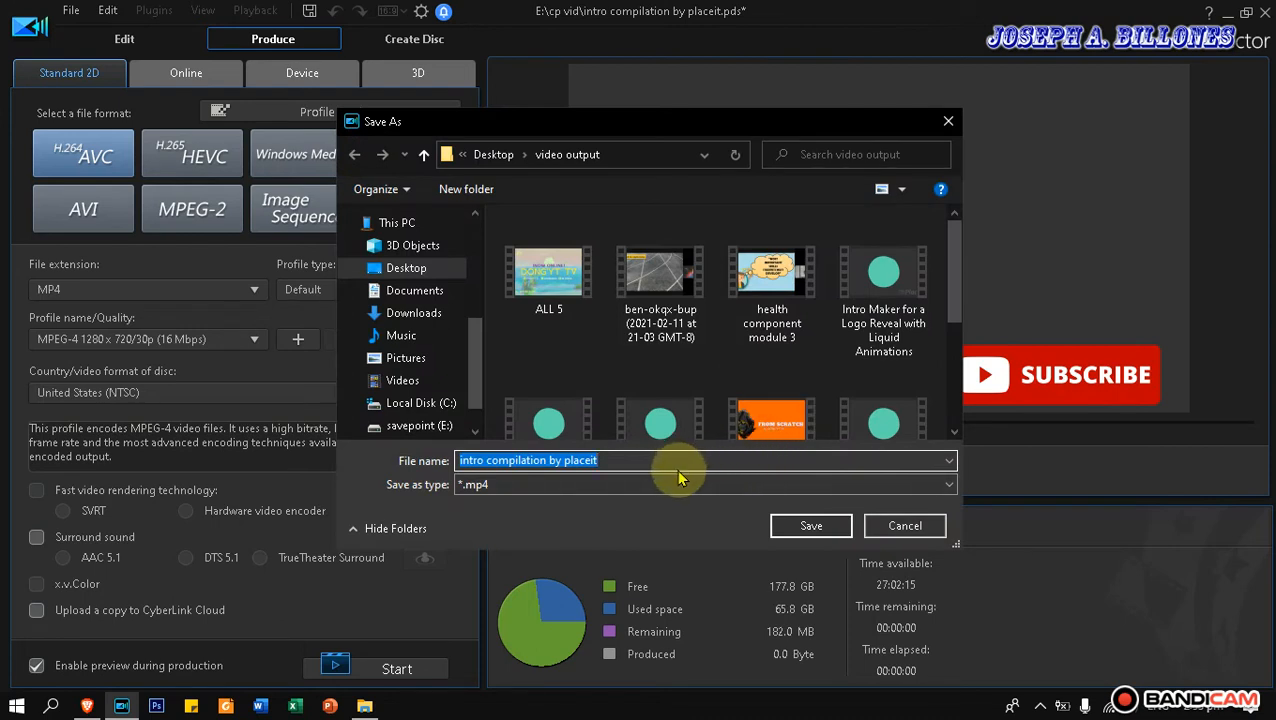
type("ALL ")
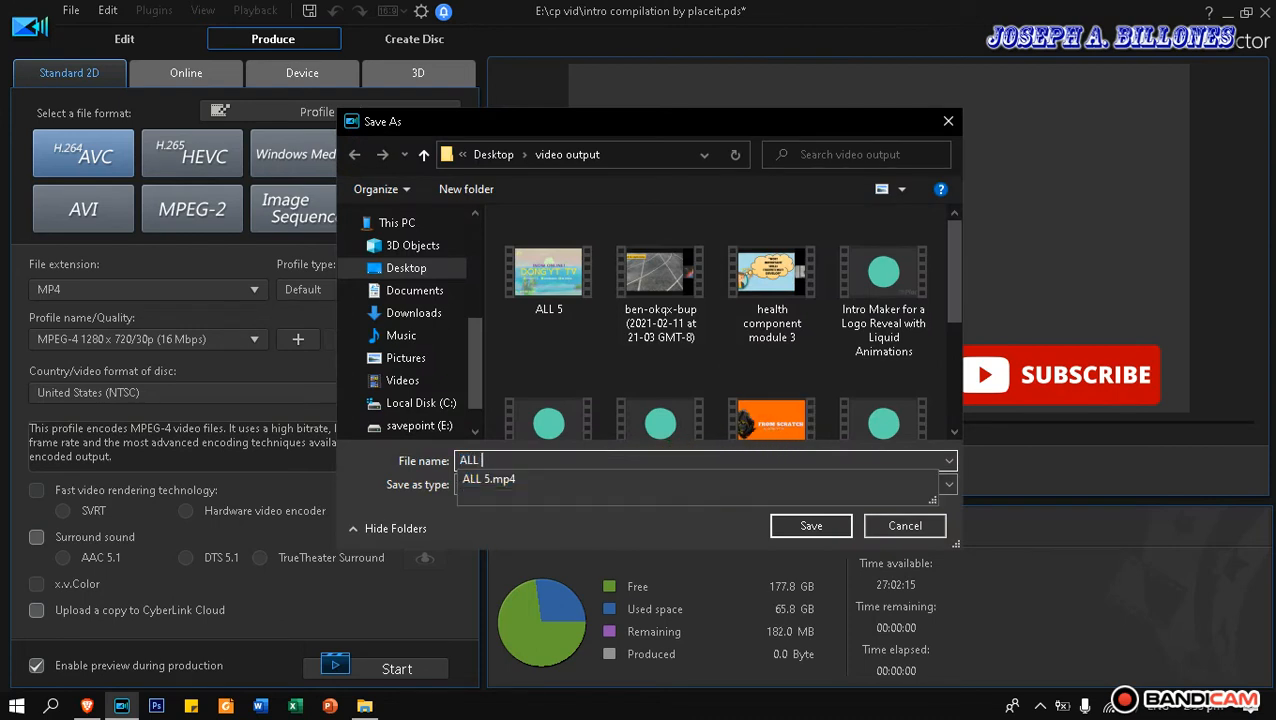
type("INTO")
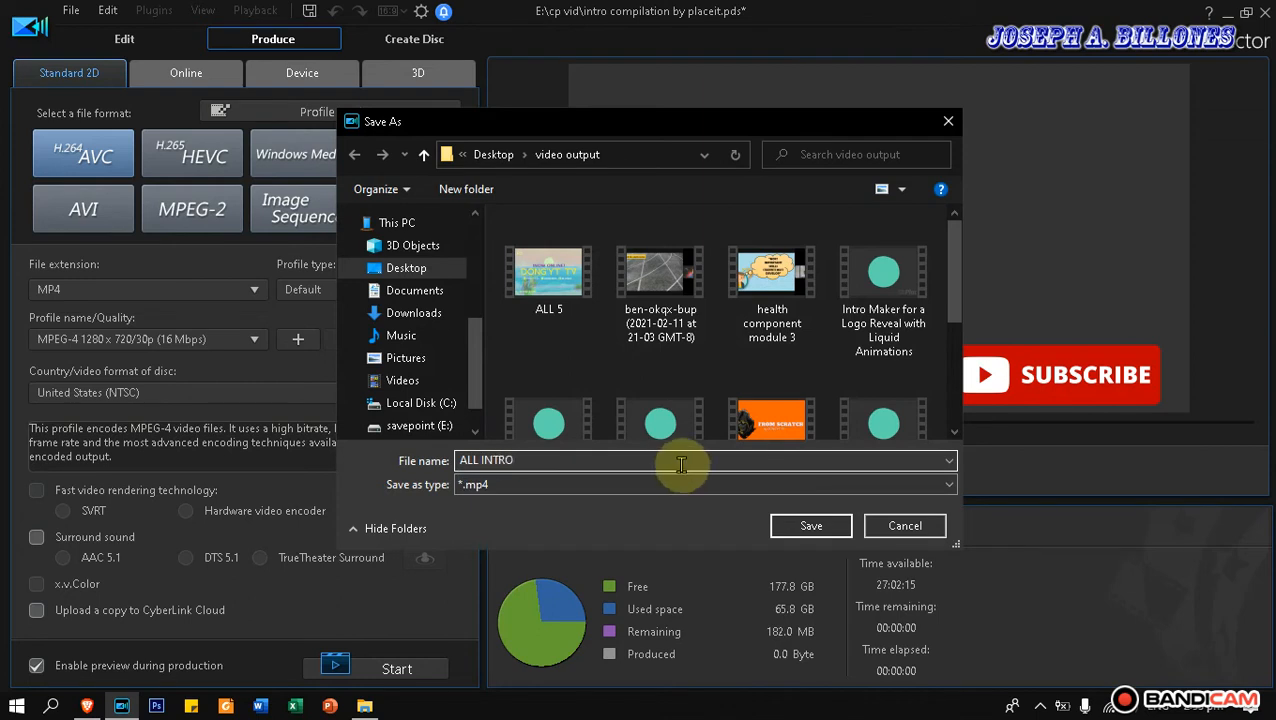
left_click(811, 525)
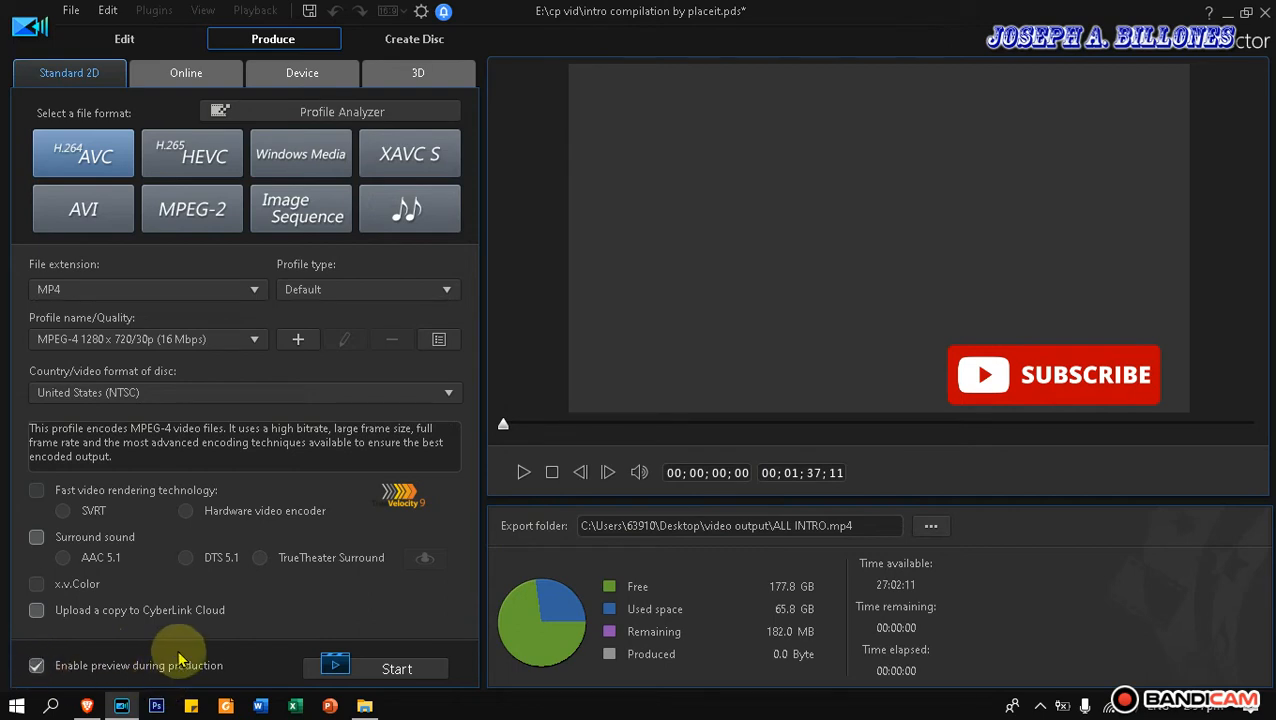
left_click(393, 670)
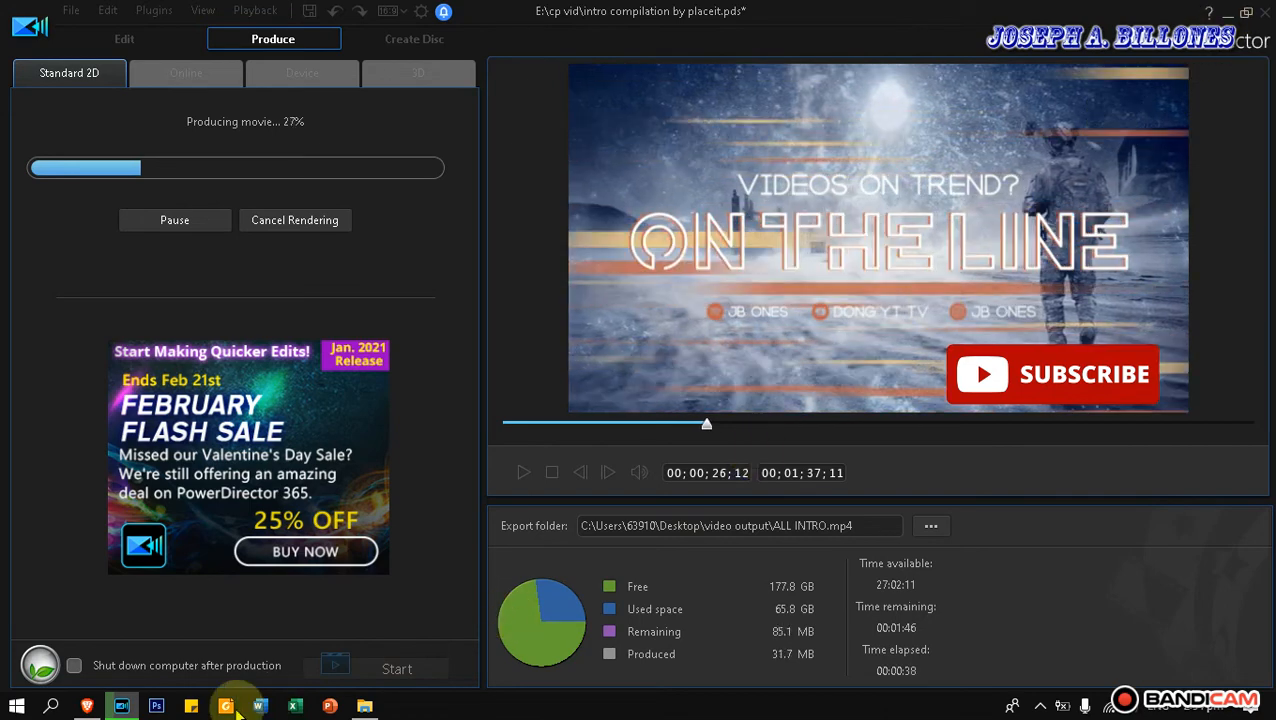
left_click(1040, 706)
left_click(1096, 598)
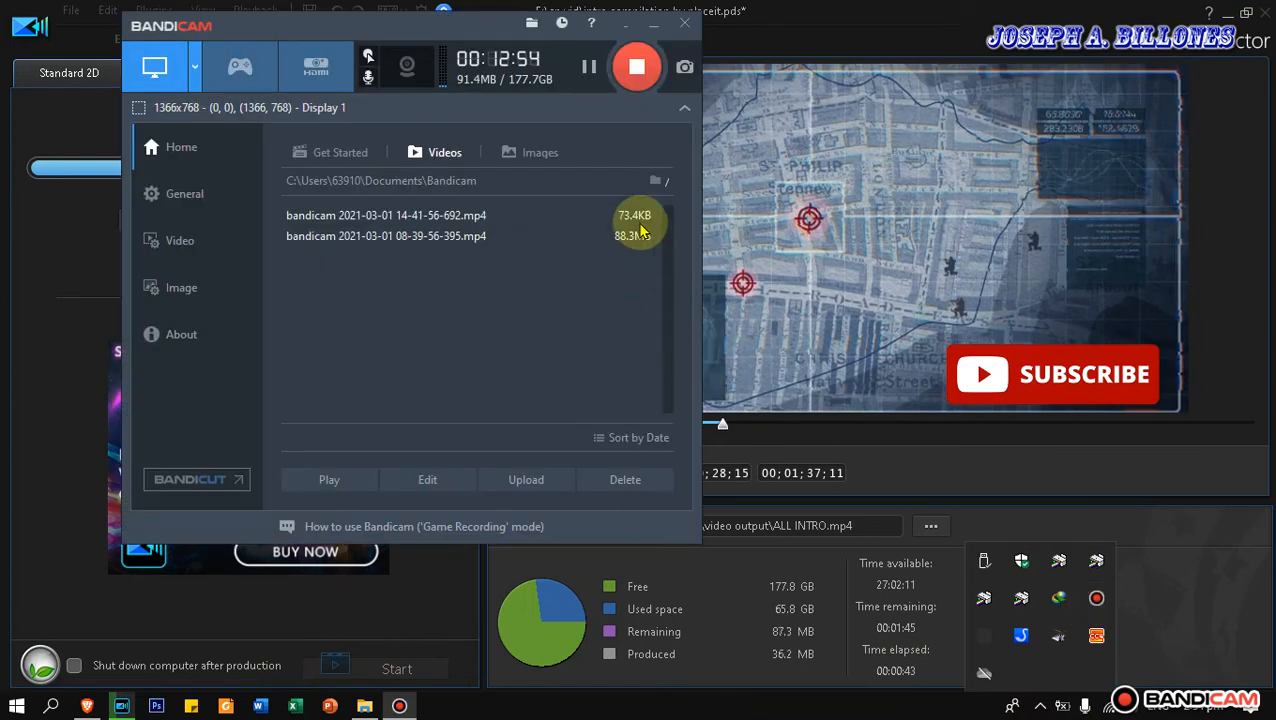
left_click(588, 67)
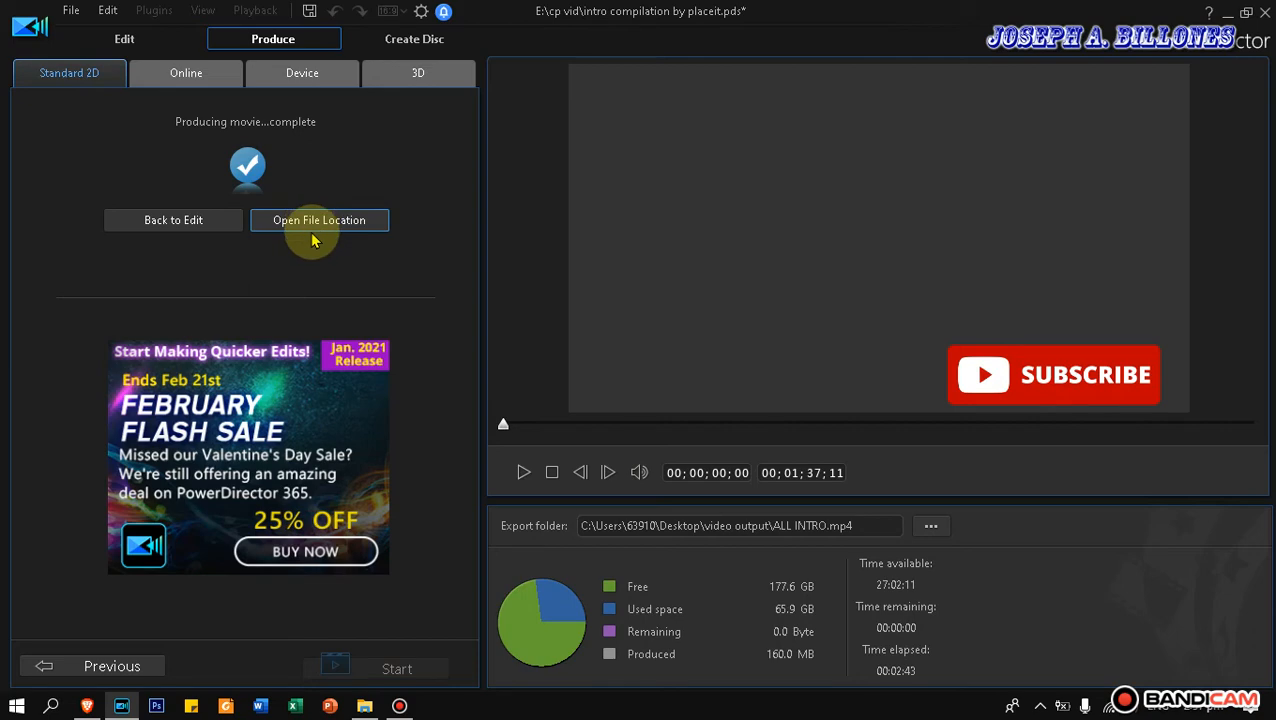
- Open the produced file's location and play the ALL INTRO video to check the result, pausing and resuming it briefly
left_click(368, 226)
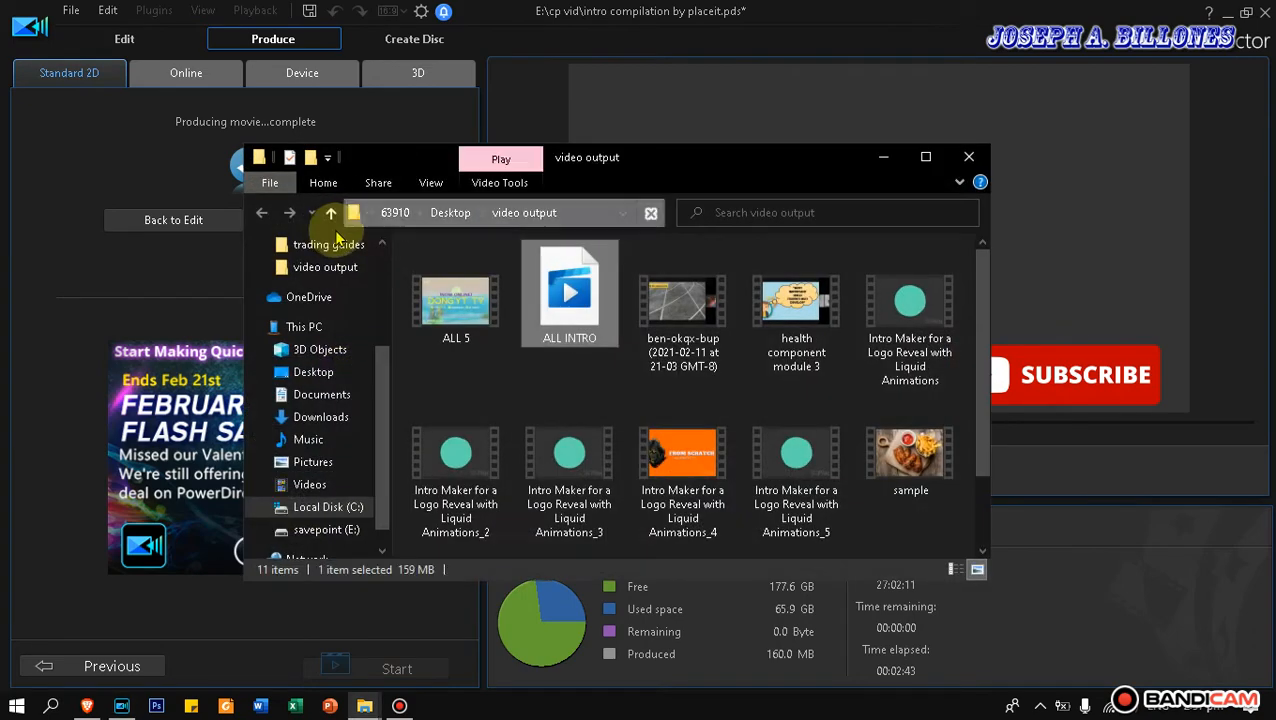
double_click(568, 304)
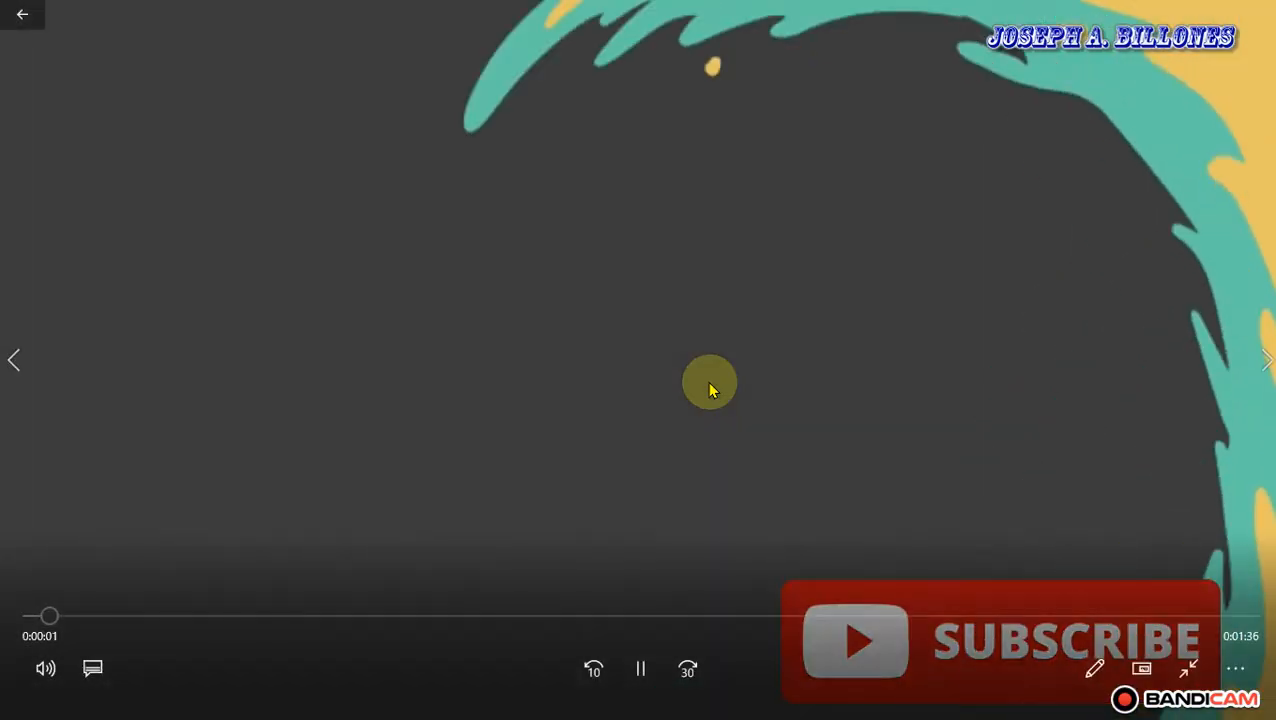
left_click(709, 390)
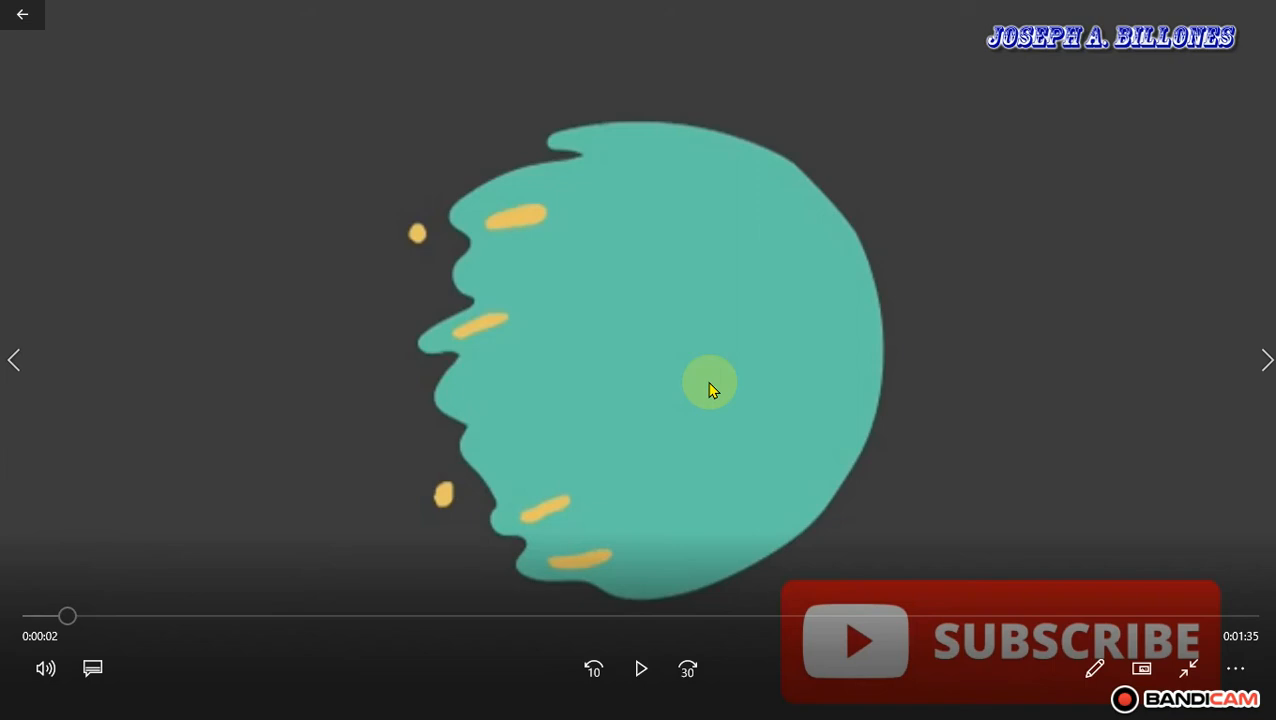
left_click(709, 388)
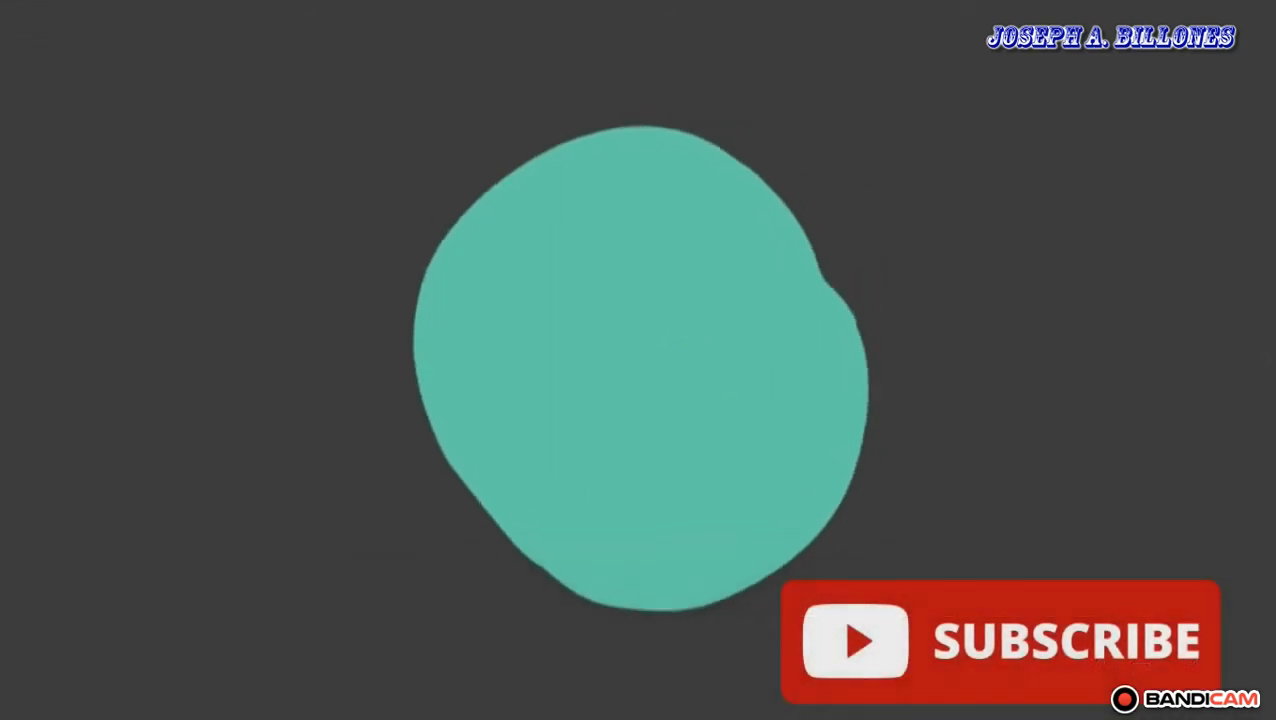